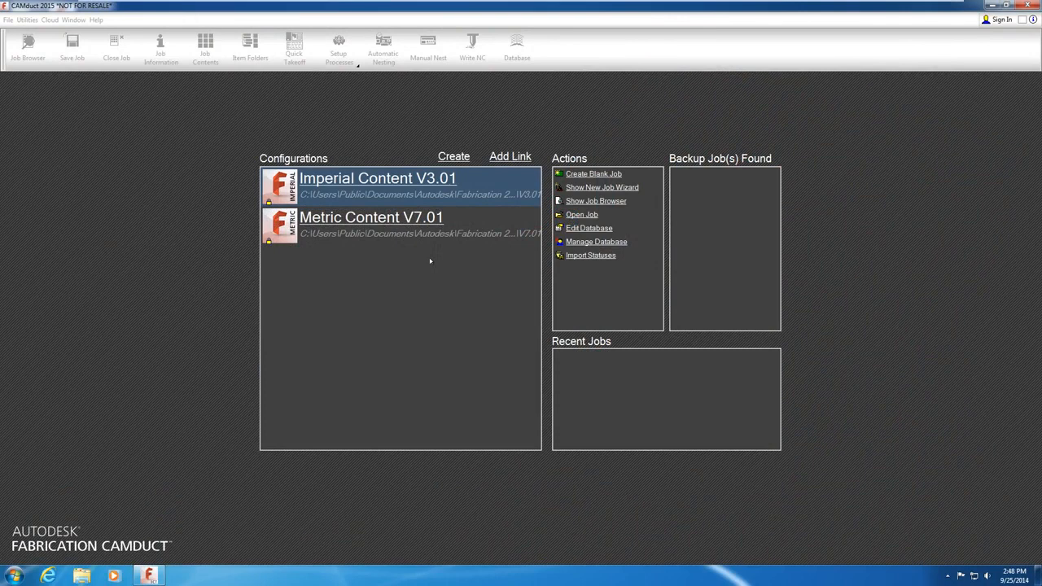
Create a blank job with the Imperial Content V3.01 configuration and open the Rectangular item folder under HVAC, Generic, Systems
{"action": "left_click", "coordinate": [438, 188]}
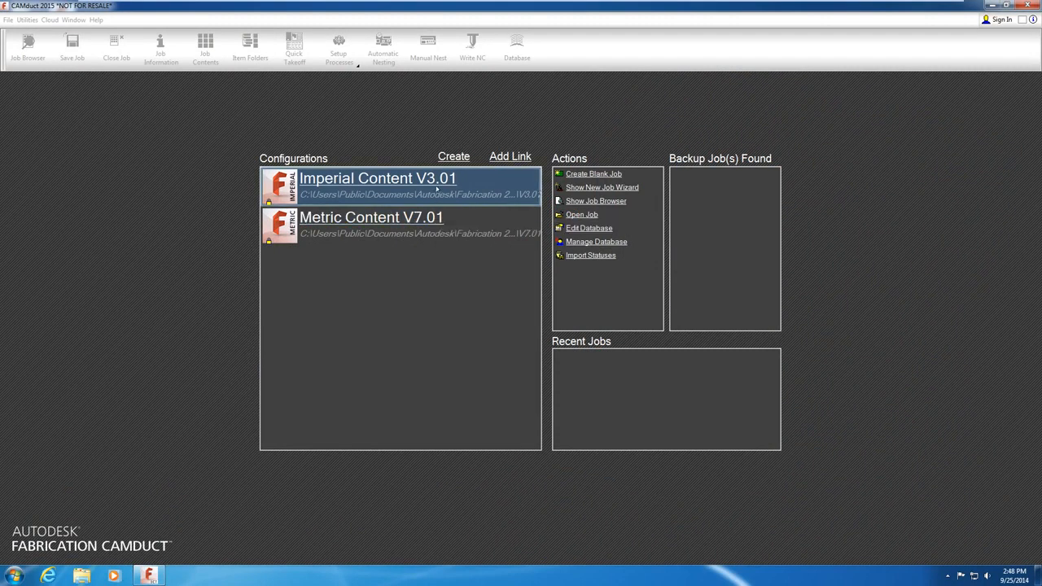
{"action": "left_click", "coordinate": [572, 175]}
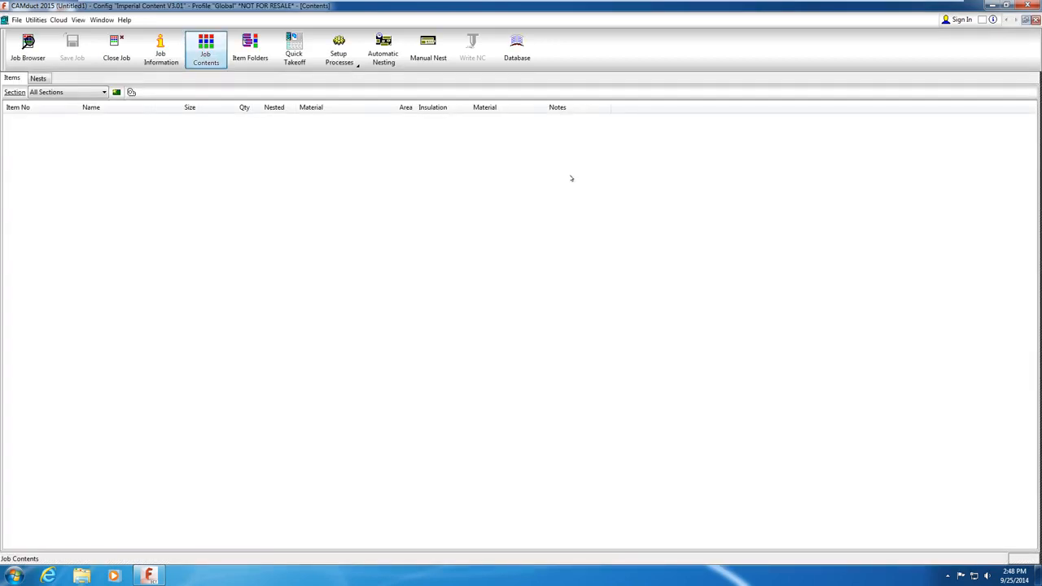
{"action": "left_click", "coordinate": [252, 53]}
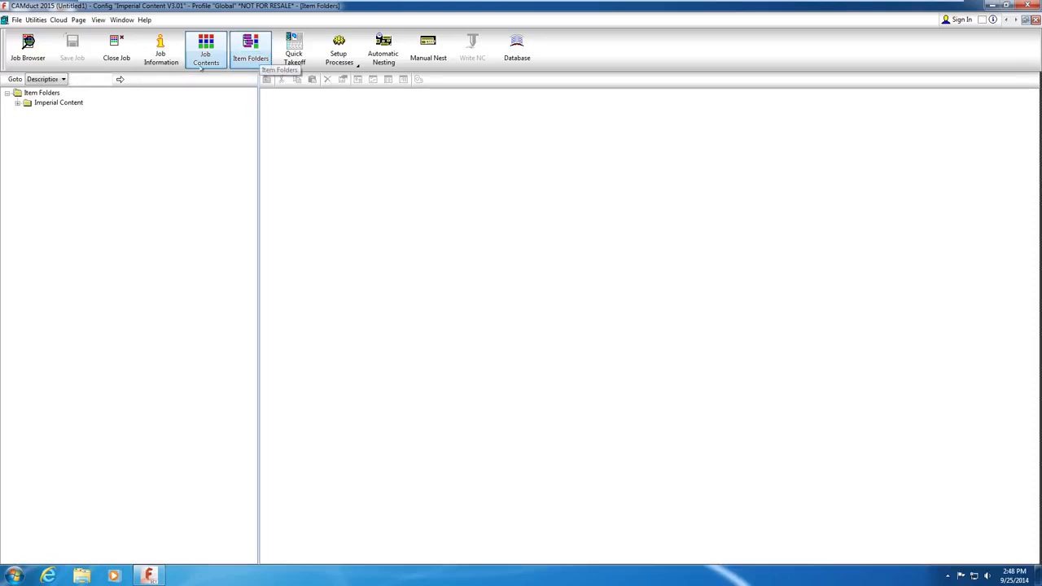
{"action": "left_click", "coordinate": [17, 102]}
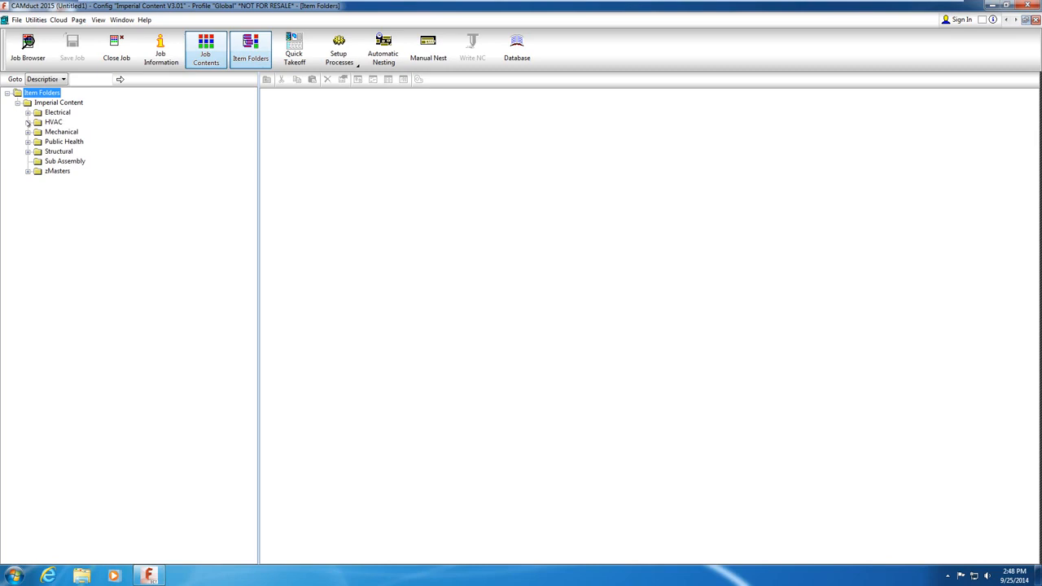
{"action": "left_click", "coordinate": [27, 122]}
{"action": "left_click", "coordinate": [37, 132]}
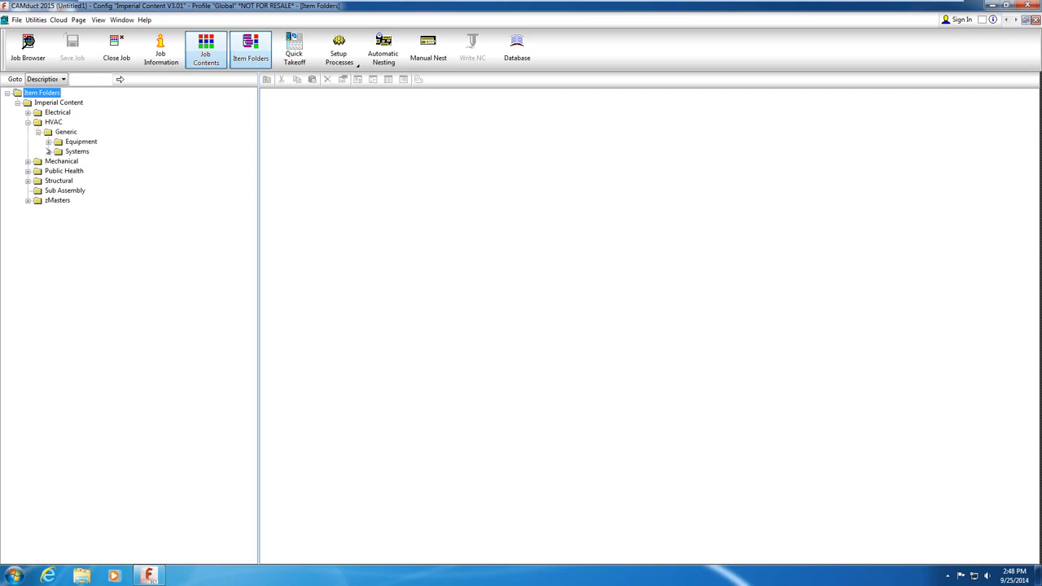
{"action": "left_click", "coordinate": [48, 152]}
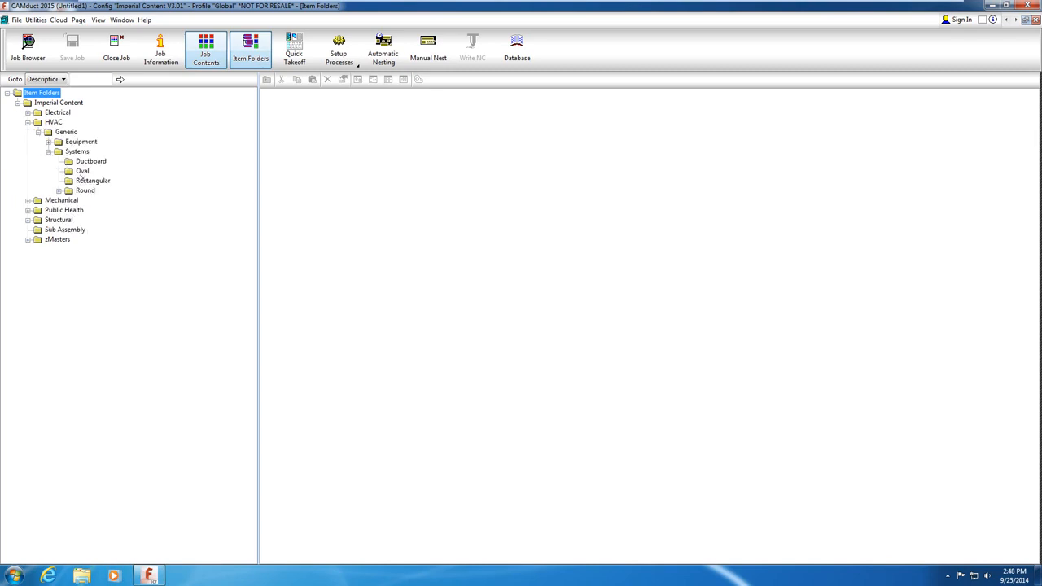
{"action": "left_click", "coordinate": [90, 181]}
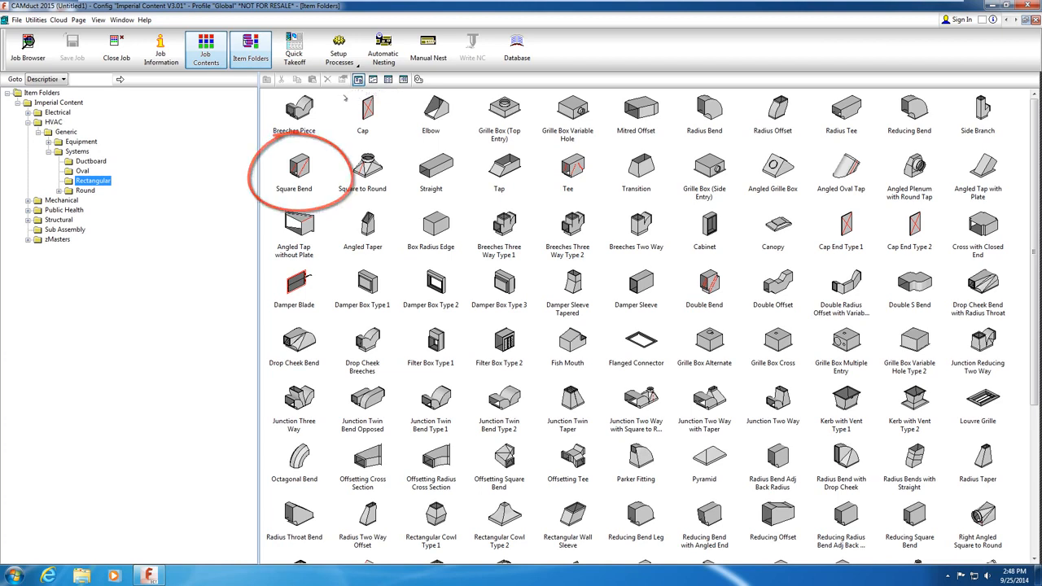
Duplicate the Square Bend item within the Rectangular folder and open the copy for editing
{"action": "right_click", "coordinate": [301, 165]}
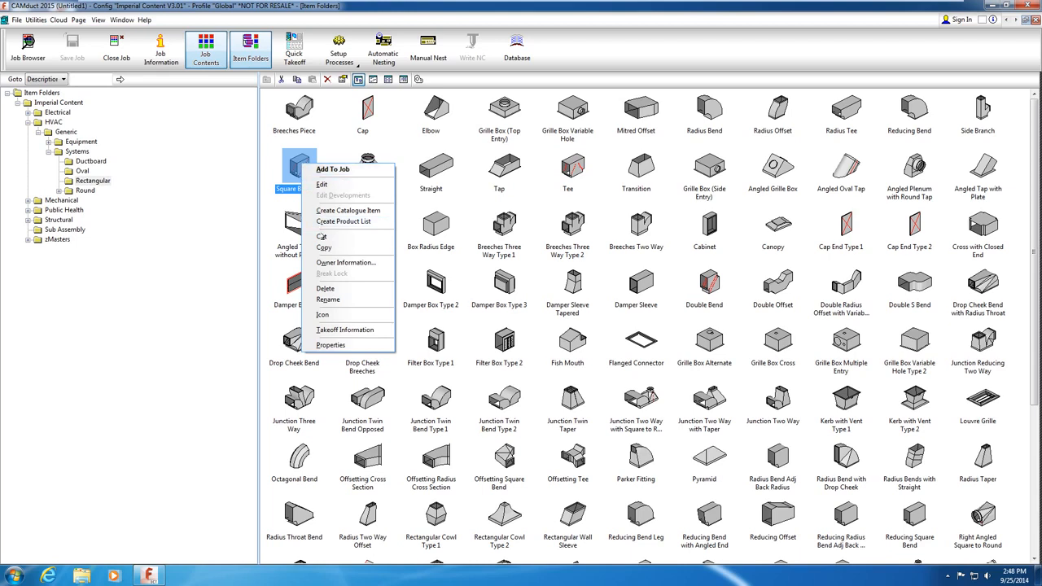
{"action": "left_click", "coordinate": [323, 246]}
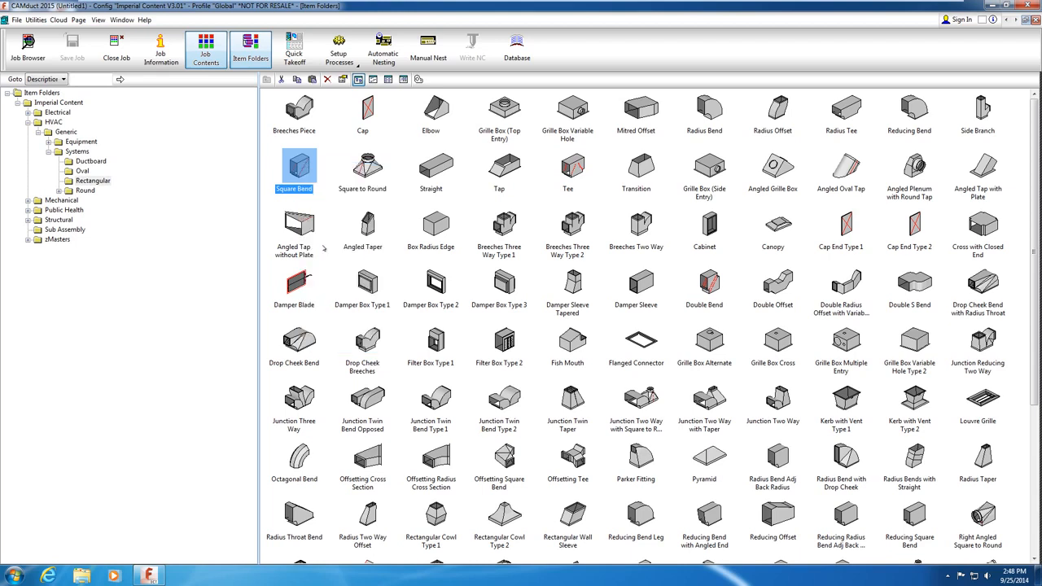
{"action": "right_click", "coordinate": [328, 205]}
{"action": "left_click", "coordinate": [349, 281]}
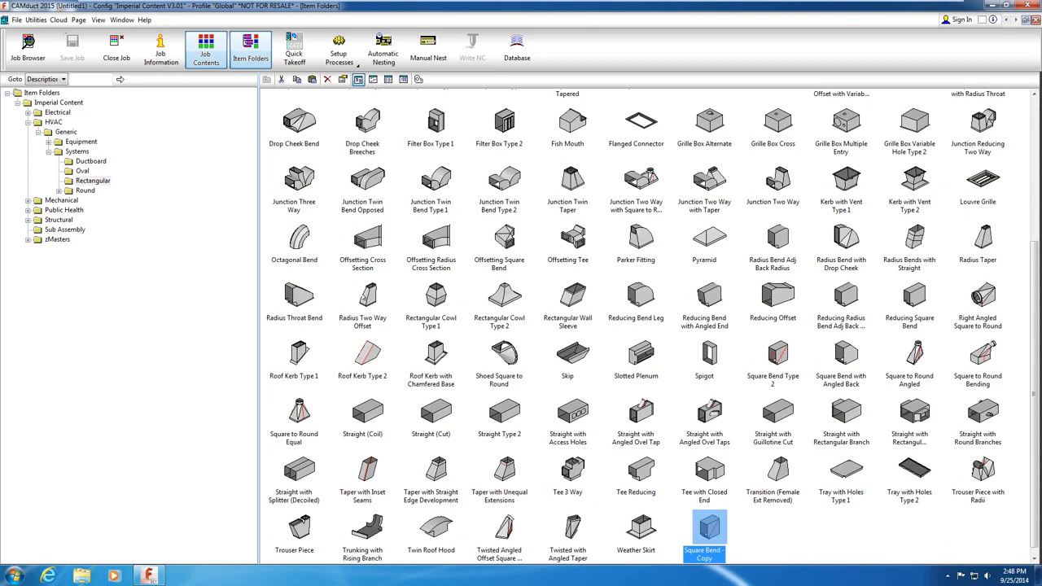
{"action": "scroll", "coordinate": [364, 301], "scroll_direction": "down", "scroll_amount": 1}
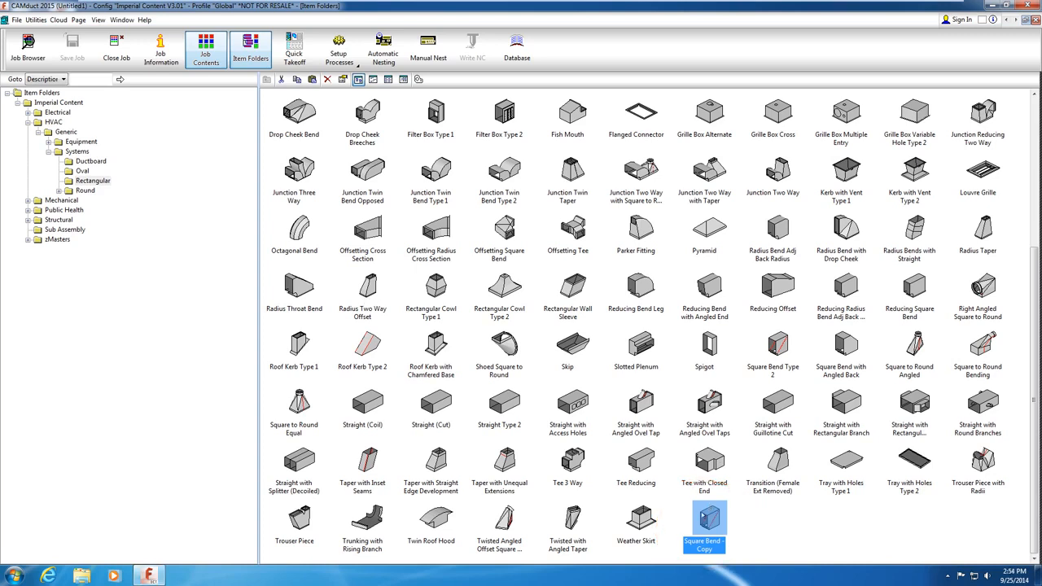
{"action": "right_click", "coordinate": [705, 521]}
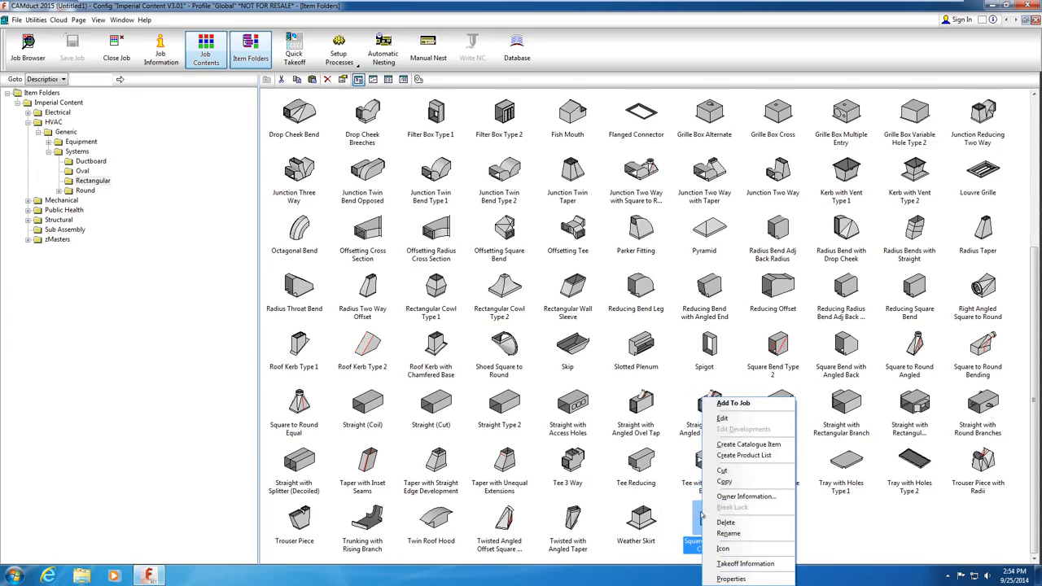
{"action": "left_click", "coordinate": [730, 418]}
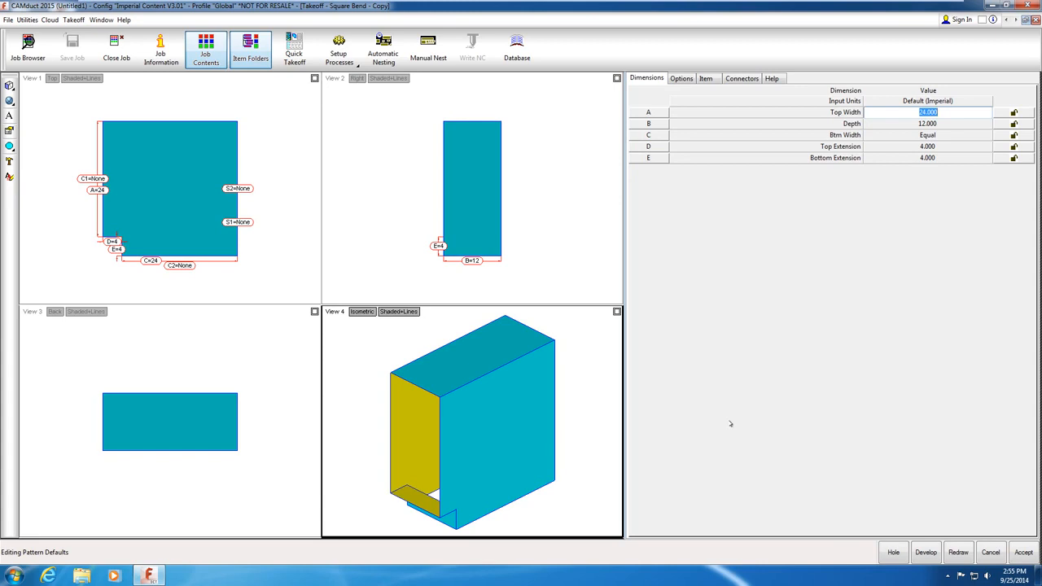
Set the square bend's top and bottom extensions to 1 and redraw the item
{"action": "left_click", "coordinate": [933, 147]}
{"action": "type", "text": "1"}
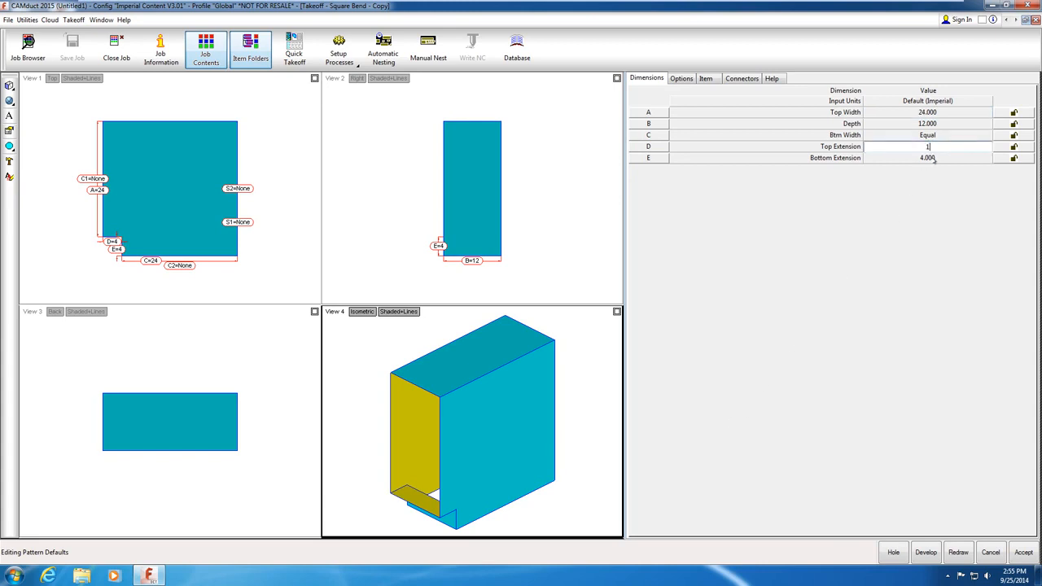
{"action": "left_click", "coordinate": [934, 158]}
{"action": "type", "text": "1"}
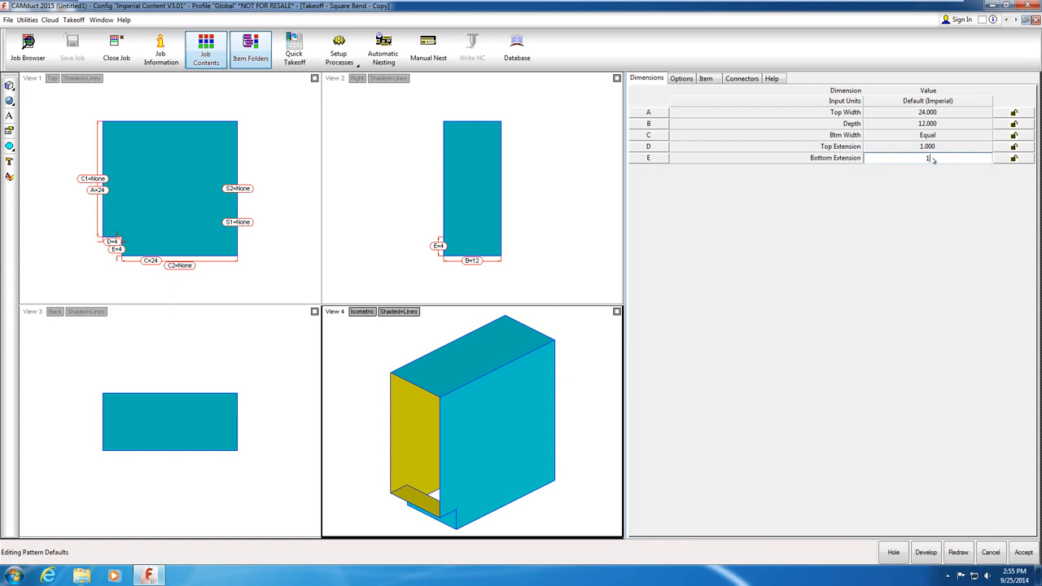
{"action": "left_click", "coordinate": [956, 552]}
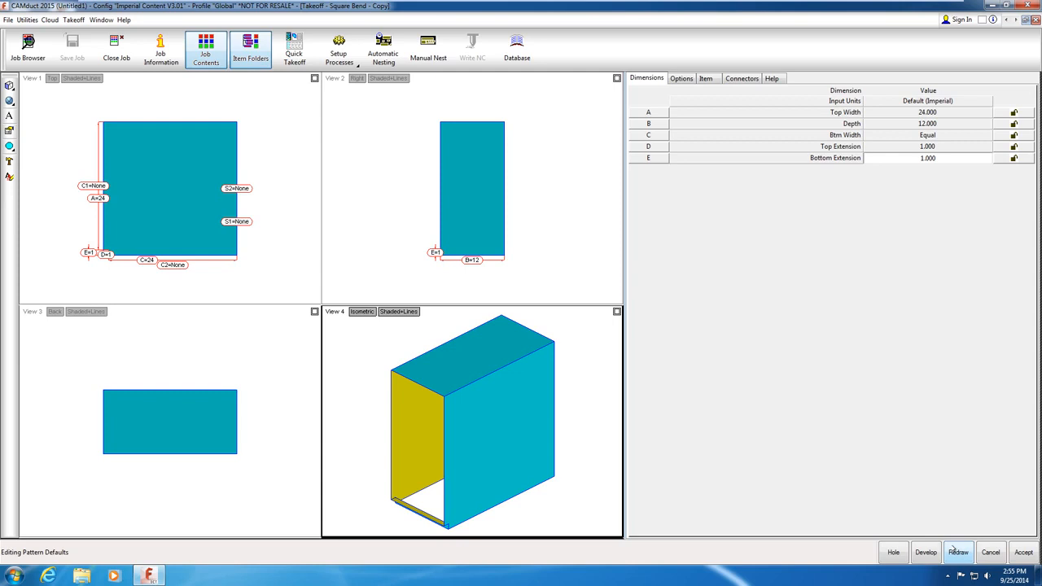
Set the top and bottom extensions to 4, redraw the bend, and lock both extension values
{"action": "left_click", "coordinate": [930, 147]}
{"action": "type", "text": "4"}
{"action": "left_click", "coordinate": [928, 159]}
{"action": "type", "text": "4"}
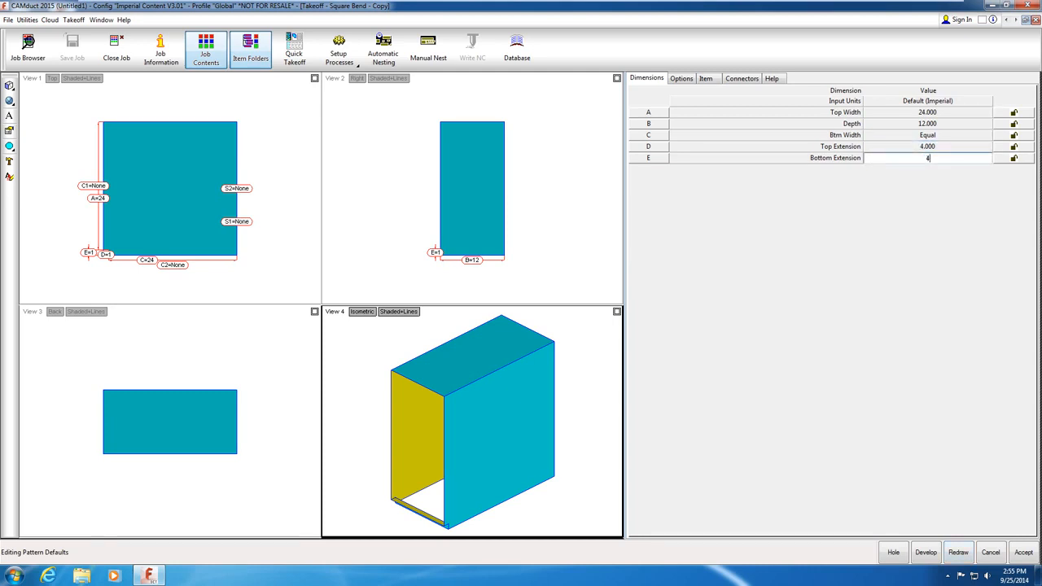
{"action": "key", "text": "F7"}
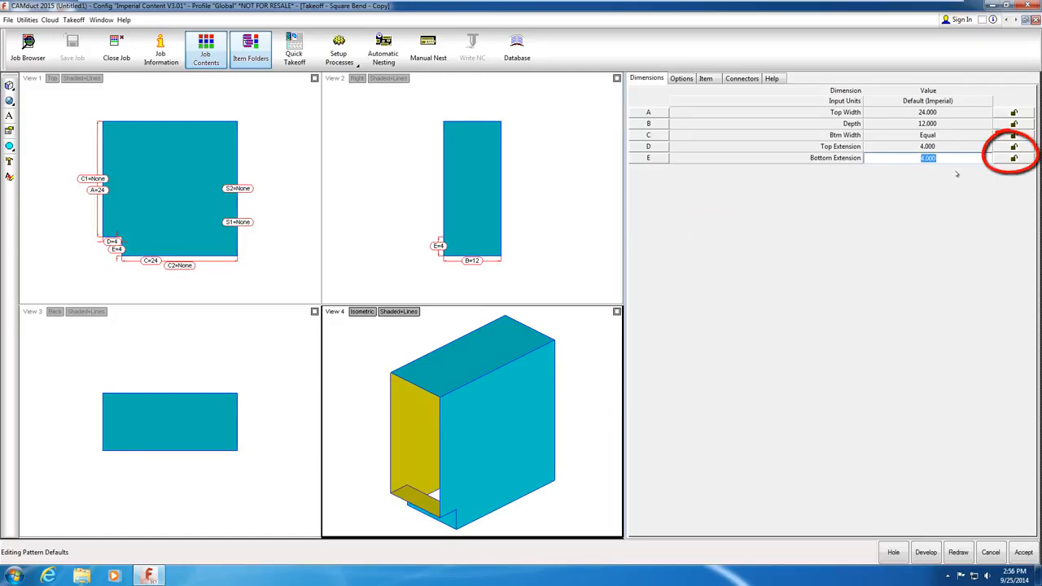
{"action": "left_click", "coordinate": [1015, 148]}
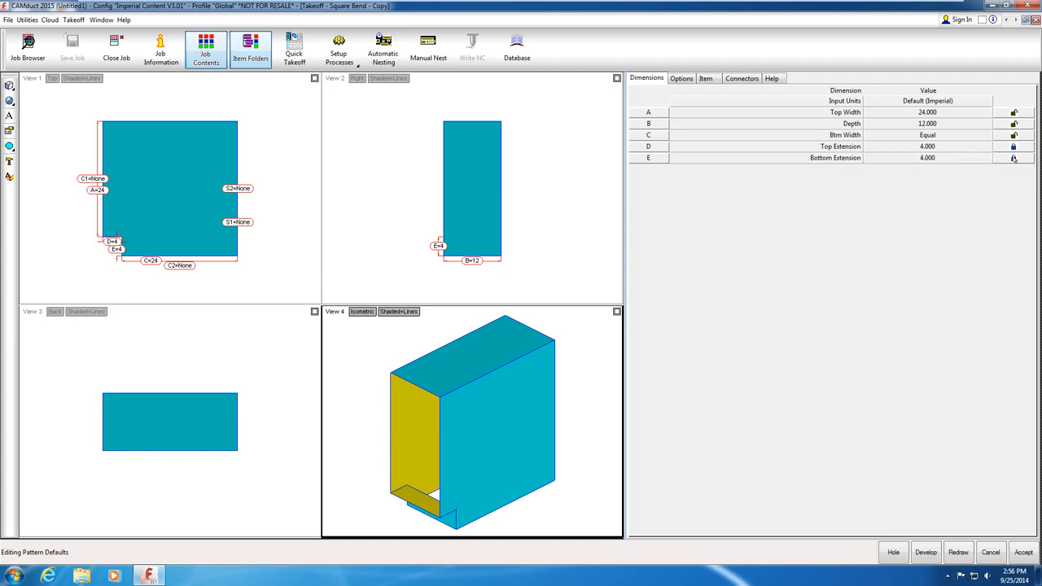
{"action": "left_click", "coordinate": [1014, 159]}
Make Btm Width depend on Top Width, with an entry giving 6 for top widths up to 12
{"action": "double_click", "coordinate": [661, 136]}
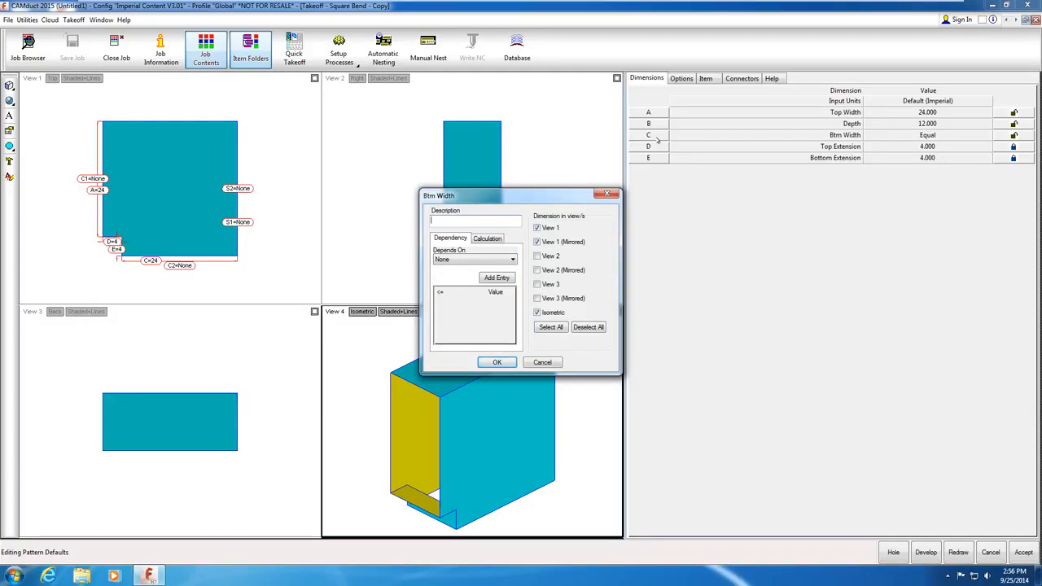
{"action": "left_click", "coordinate": [513, 259]}
{"action": "left_click", "coordinate": [506, 278]}
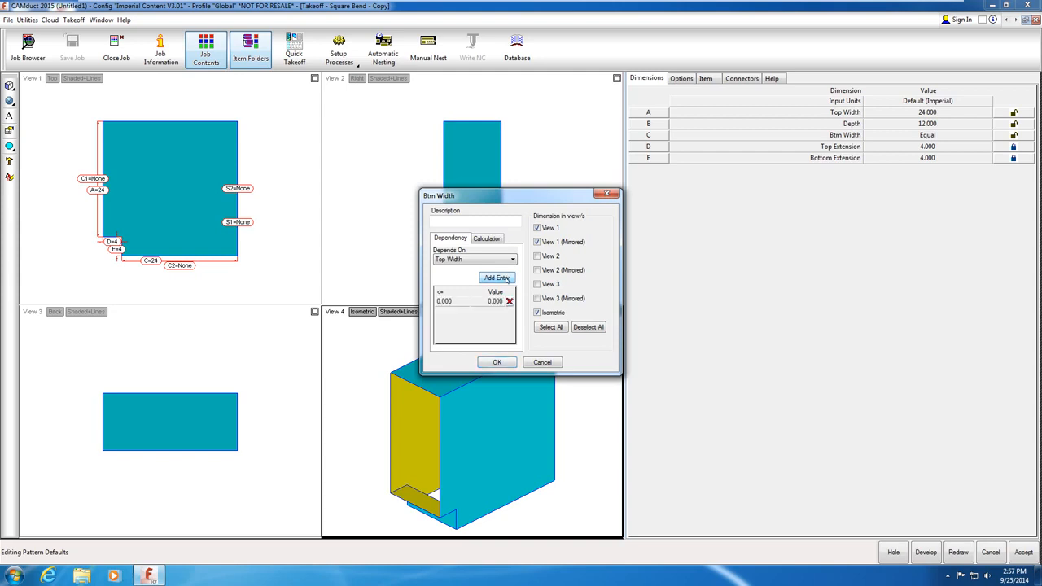
{"action": "left_click", "coordinate": [448, 301]}
{"action": "type", "text": "12"}
{"action": "left_click", "coordinate": [490, 301]}
{"action": "type", "text": "6"}
Add a Btm Width dependency entry giving 12 for top widths up to 24
{"action": "left_click", "coordinate": [495, 278]}
{"action": "left_click", "coordinate": [454, 302]}
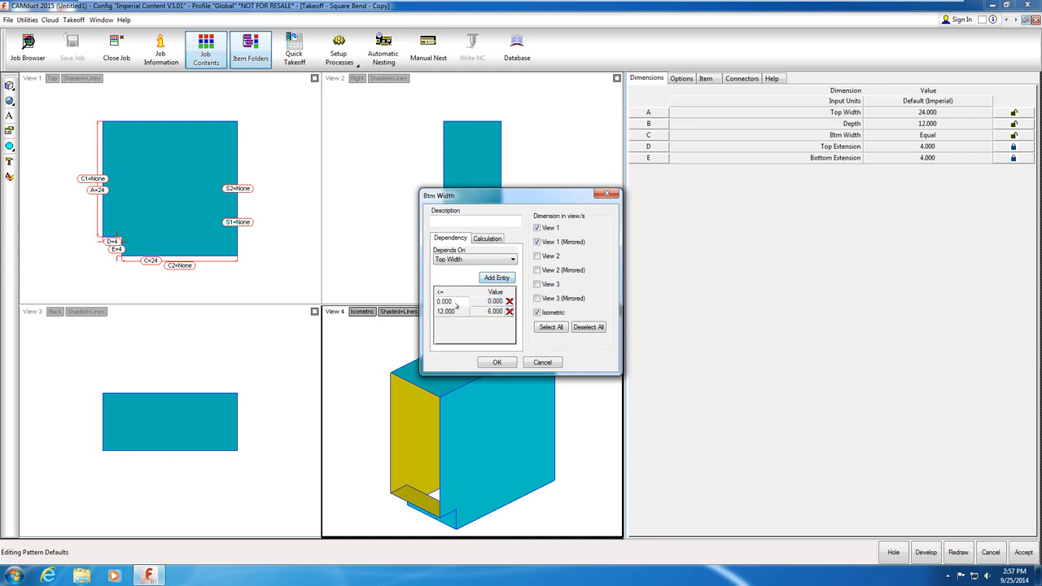
{"action": "type", "text": "24"}
{"action": "left_click", "coordinate": [490, 301]}
{"action": "type", "text": "12"}
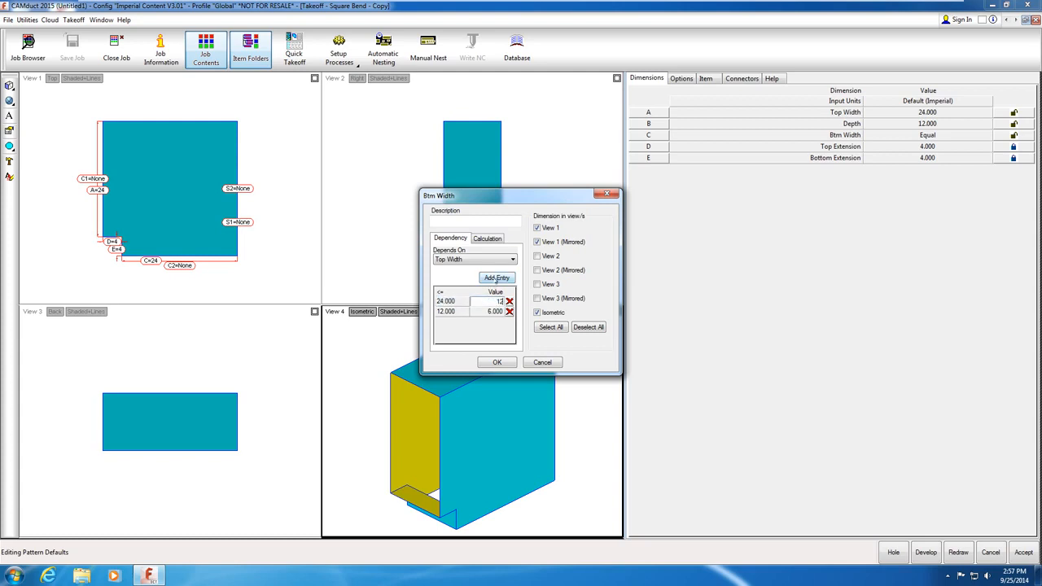
Add a dependency entry giving 18 for top widths up to 36 and accept the Btm Width settings
{"action": "left_click", "coordinate": [497, 278]}
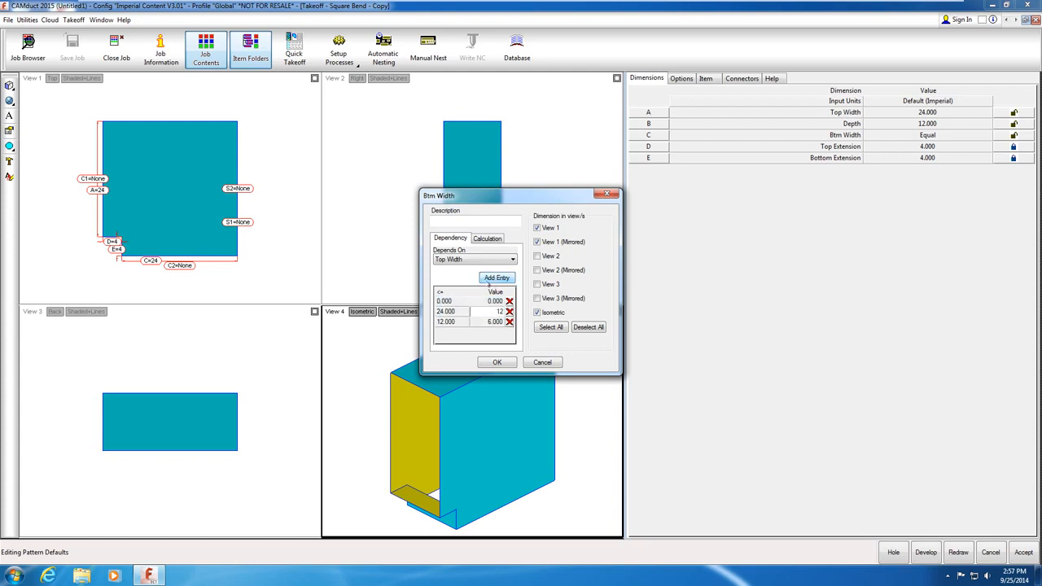
{"action": "left_click", "coordinate": [454, 301]}
{"action": "type", "text": "36"}
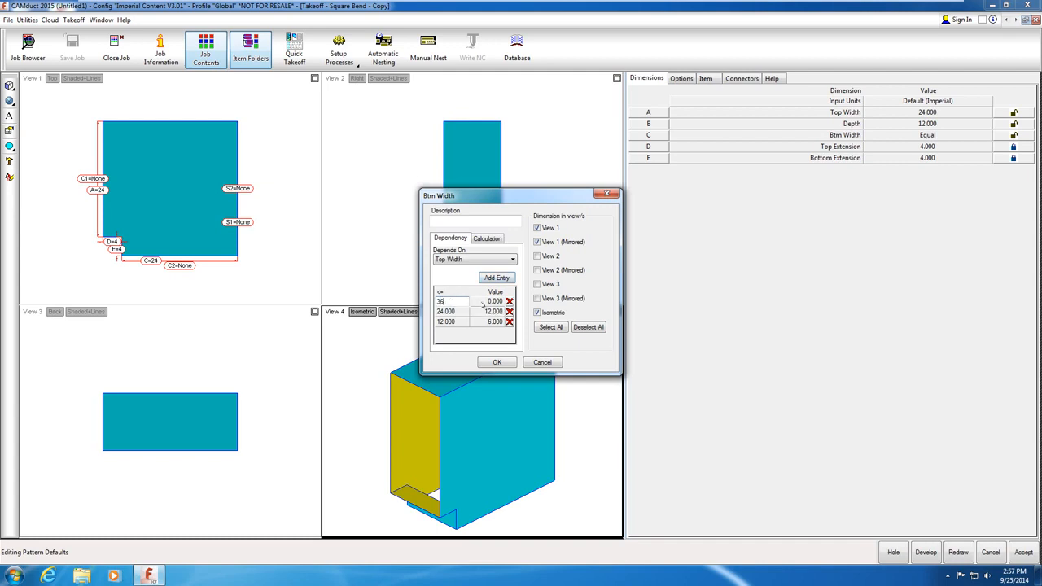
{"action": "left_click", "coordinate": [484, 301]}
{"action": "type", "text": "18"}
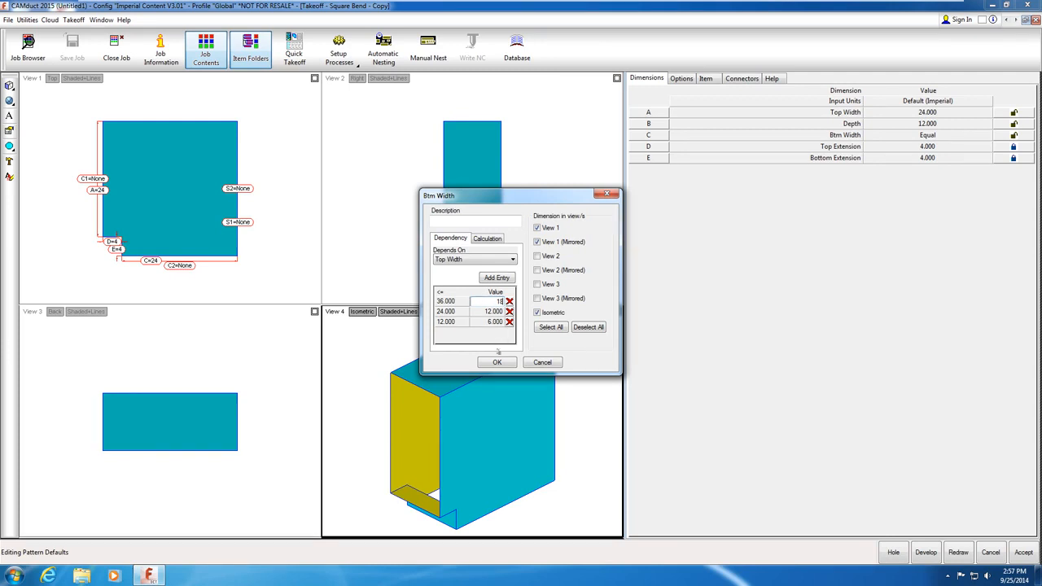
{"action": "left_click", "coordinate": [496, 362]}
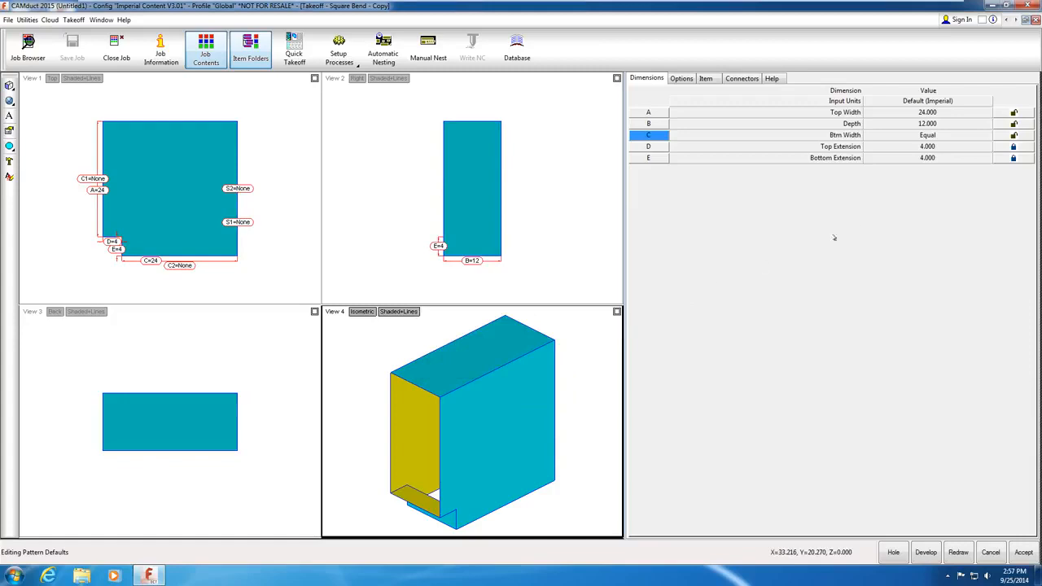
Set the Btm Width value to Dependent
{"action": "left_click", "coordinate": [940, 135]}
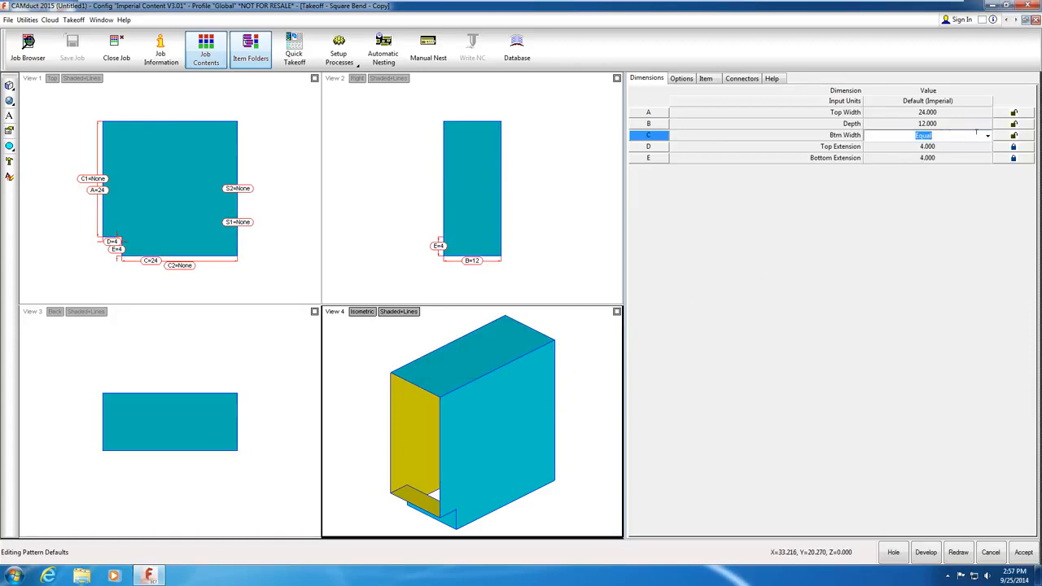
{"action": "left_click", "coordinate": [988, 135]}
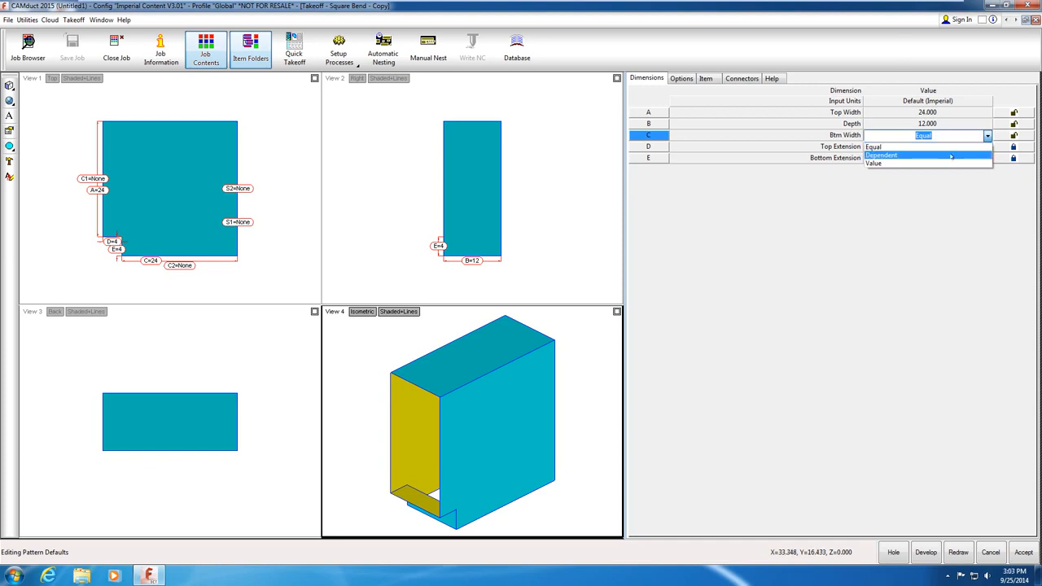
{"action": "left_click", "coordinate": [951, 155]}
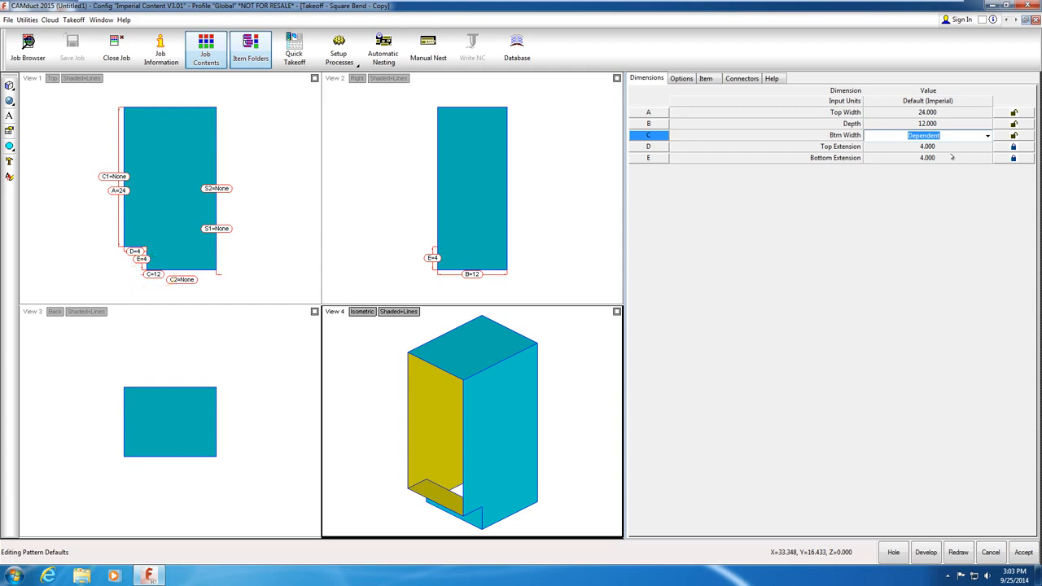
Test the Btm Width dependency by setting Top Width first to 25 and finally to 10
{"action": "left_click", "coordinate": [944, 113]}
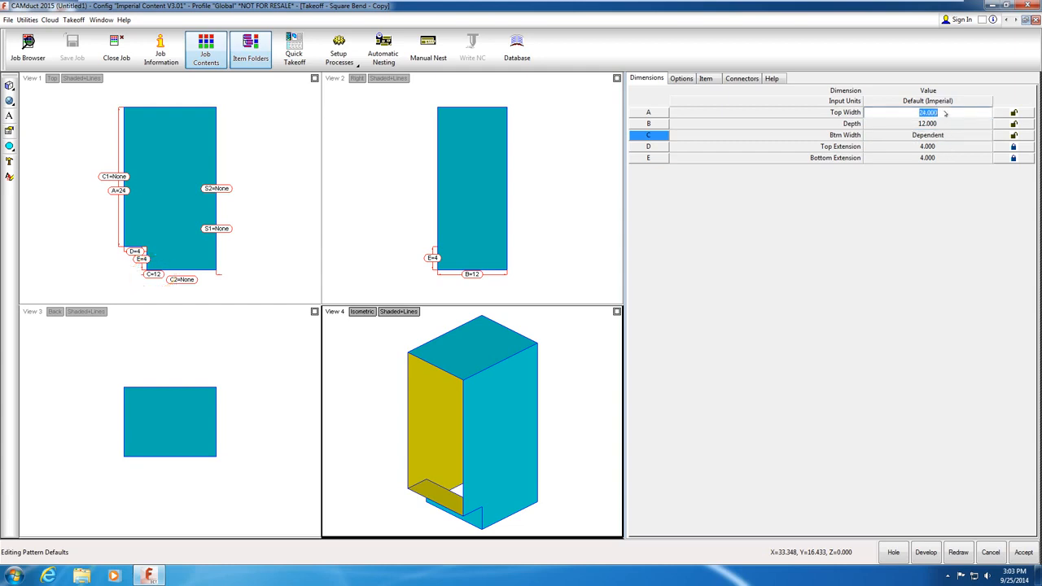
{"action": "type", "text": "25"}
{"action": "key", "text": "Return"}
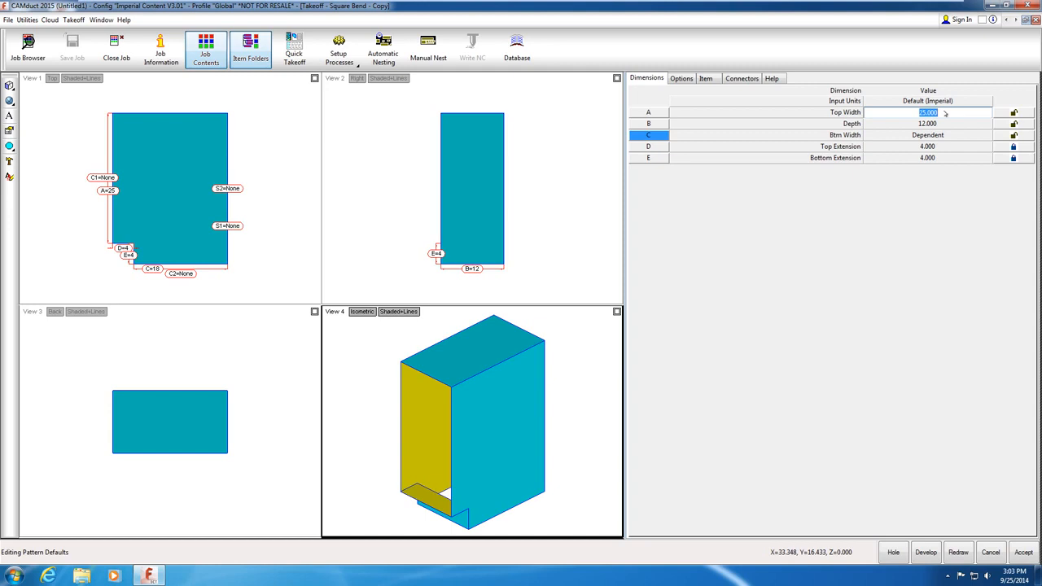
{"action": "type", "text": "10"}
{"action": "key", "text": "Return"}
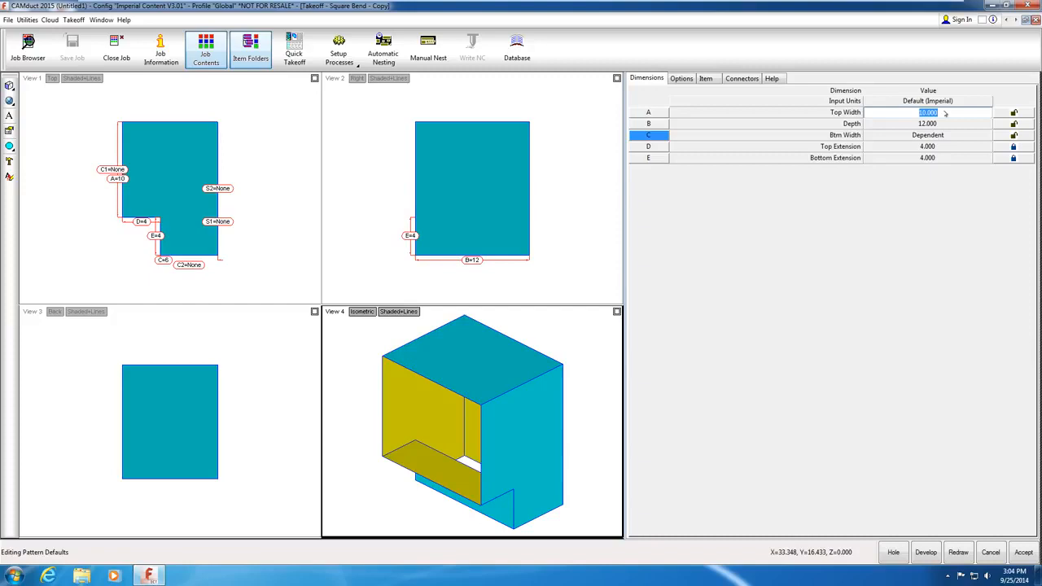
Remove the Btm Width dependency by setting Depends On to None and accept the dimension settings
{"action": "double_click", "coordinate": [653, 136]}
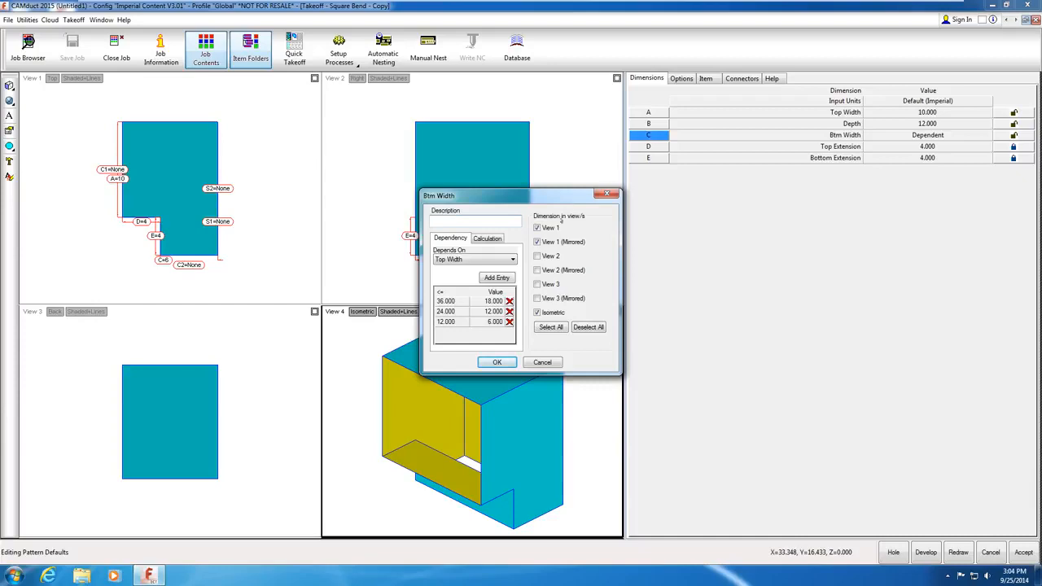
{"action": "left_click", "coordinate": [512, 258]}
{"action": "left_click", "coordinate": [505, 268]}
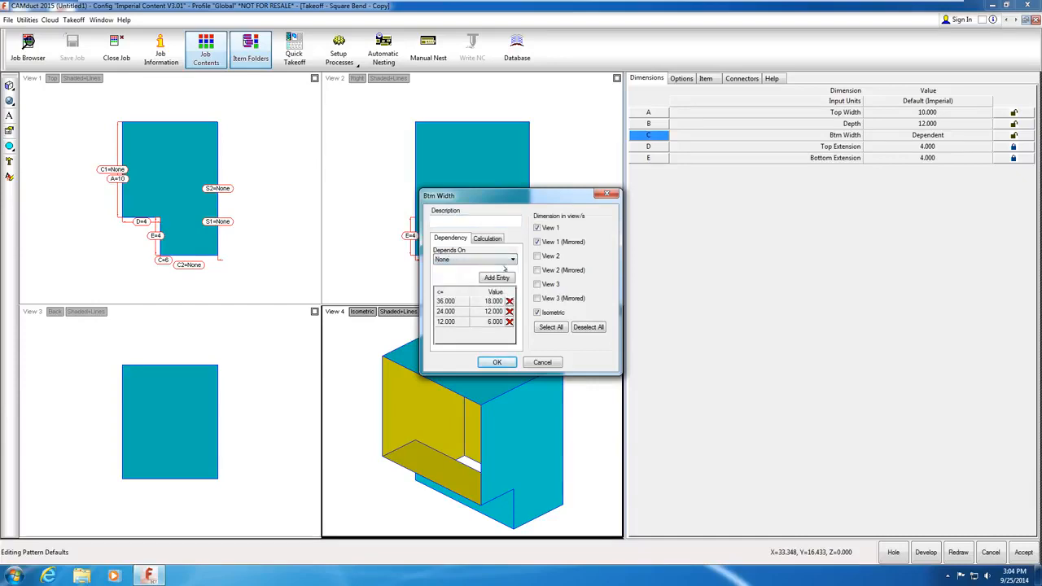
{"action": "left_click", "coordinate": [502, 363]}
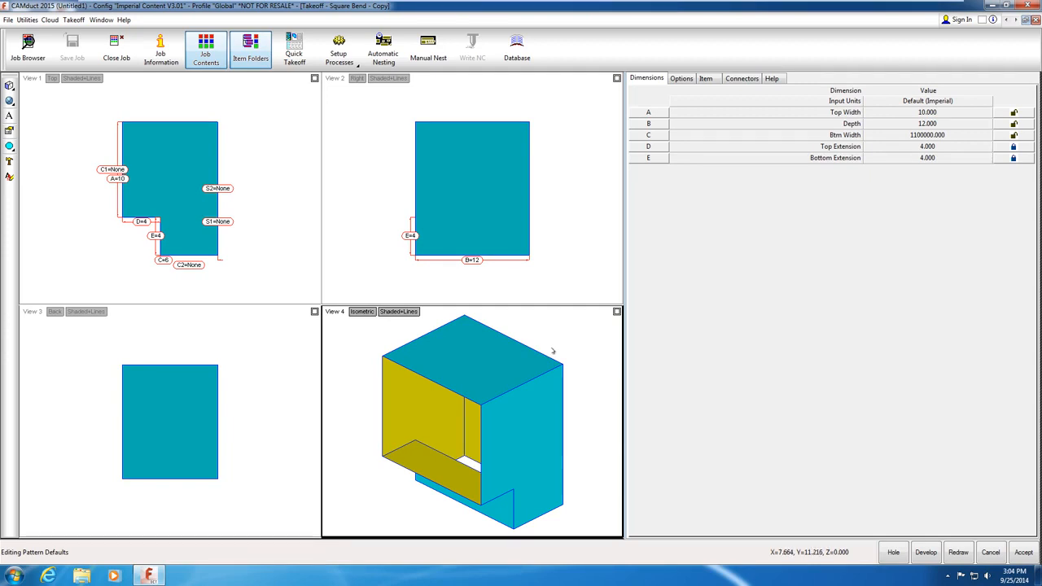
Define the Btm Width calculation as Top Width / 2 and accept the dimension settings
{"action": "double_click", "coordinate": [649, 135]}
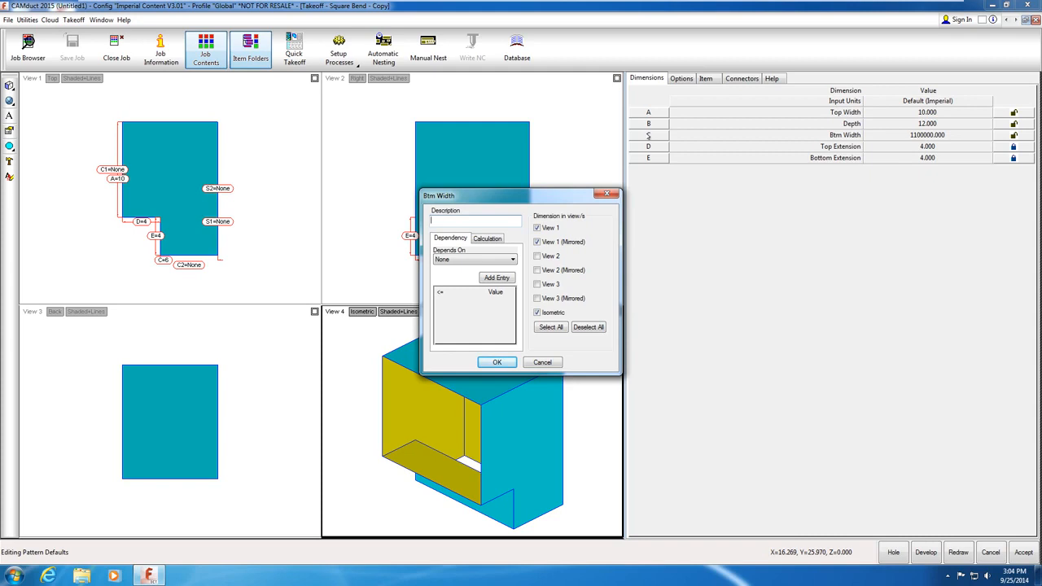
{"action": "left_click", "coordinate": [488, 238]}
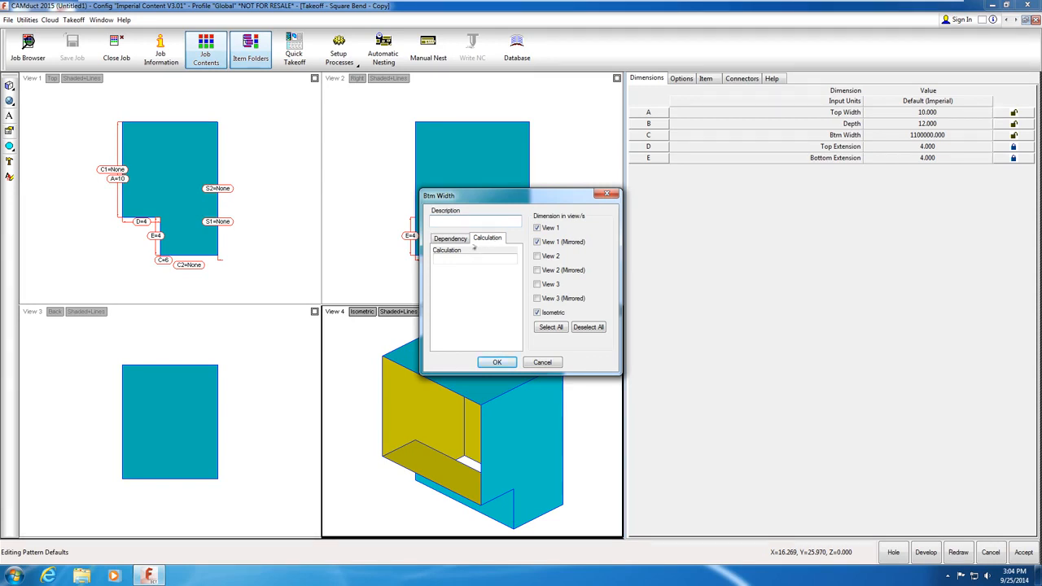
{"action": "left_click", "coordinate": [450, 256]}
{"action": "type", "text": "T"}
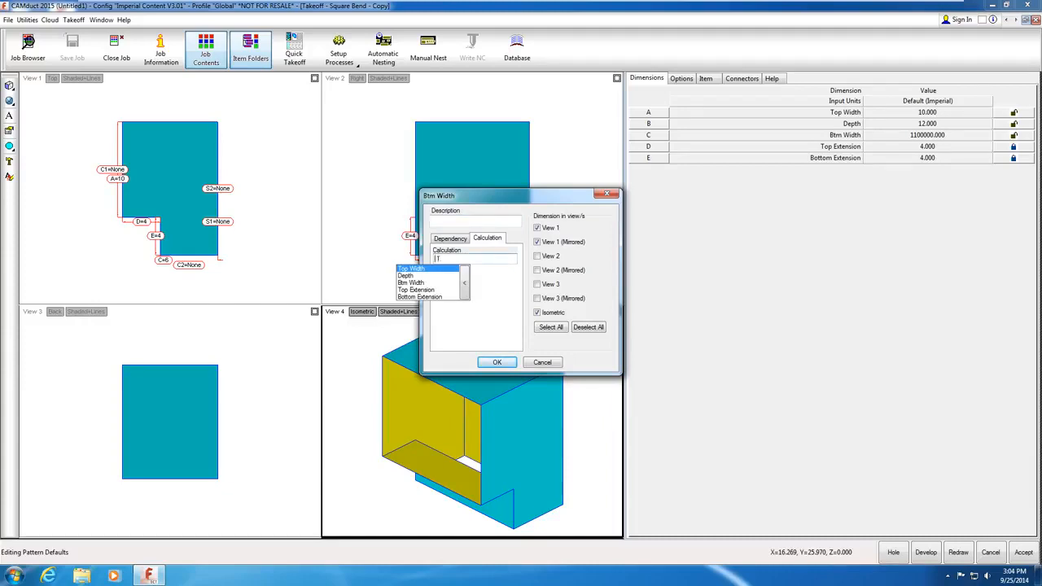
{"action": "left_click", "coordinate": [431, 269]}
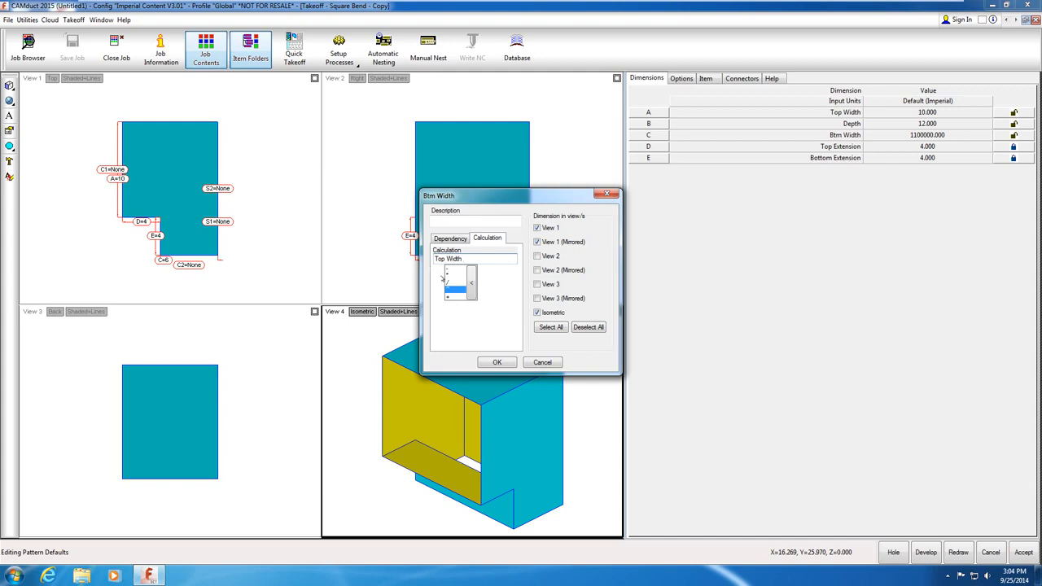
{"action": "left_click", "coordinate": [447, 283]}
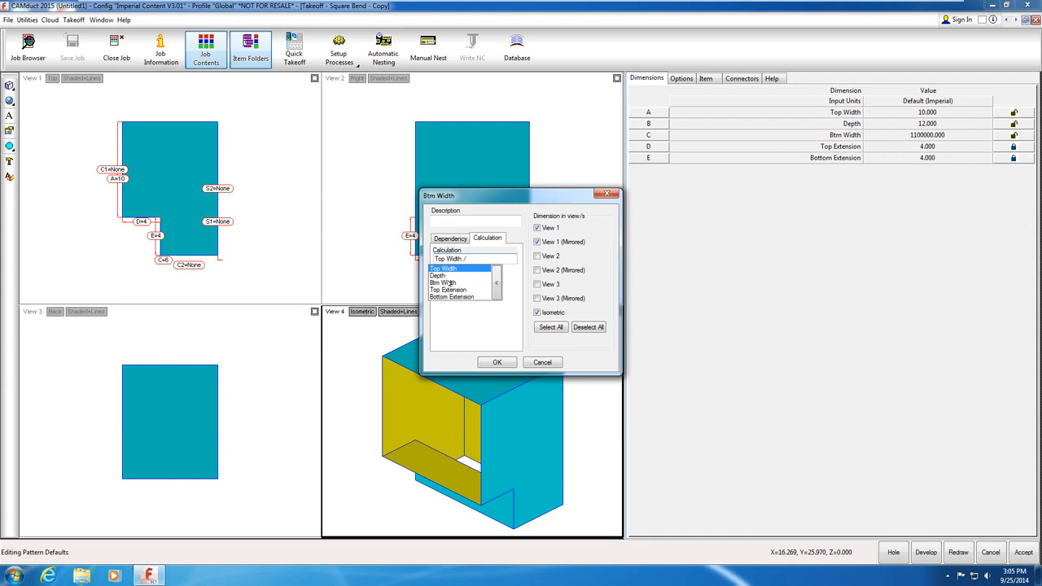
{"action": "type", "text": "2"}
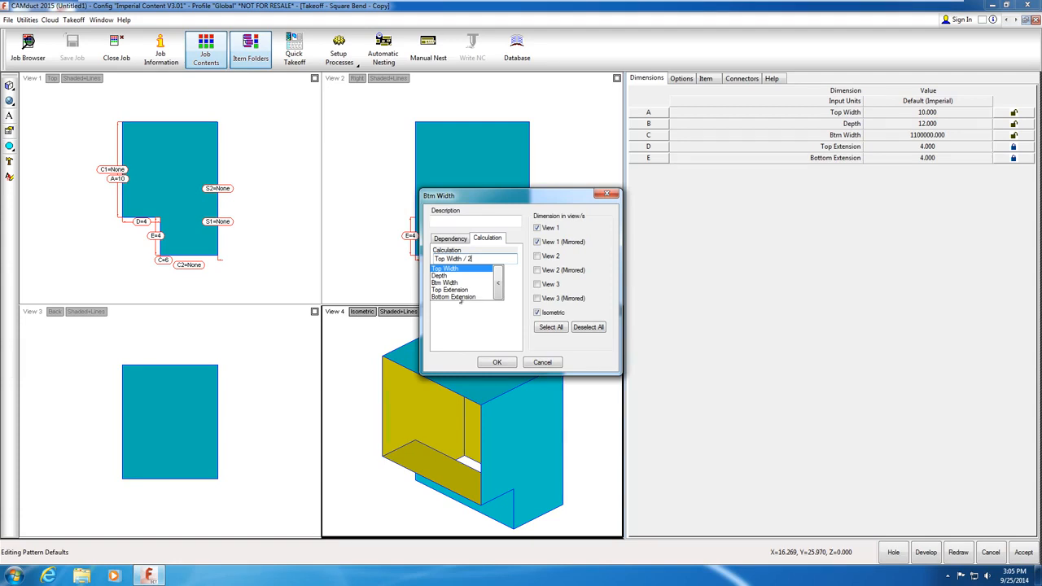
{"action": "left_click", "coordinate": [496, 362]}
{"action": "left_click", "coordinate": [497, 362]}
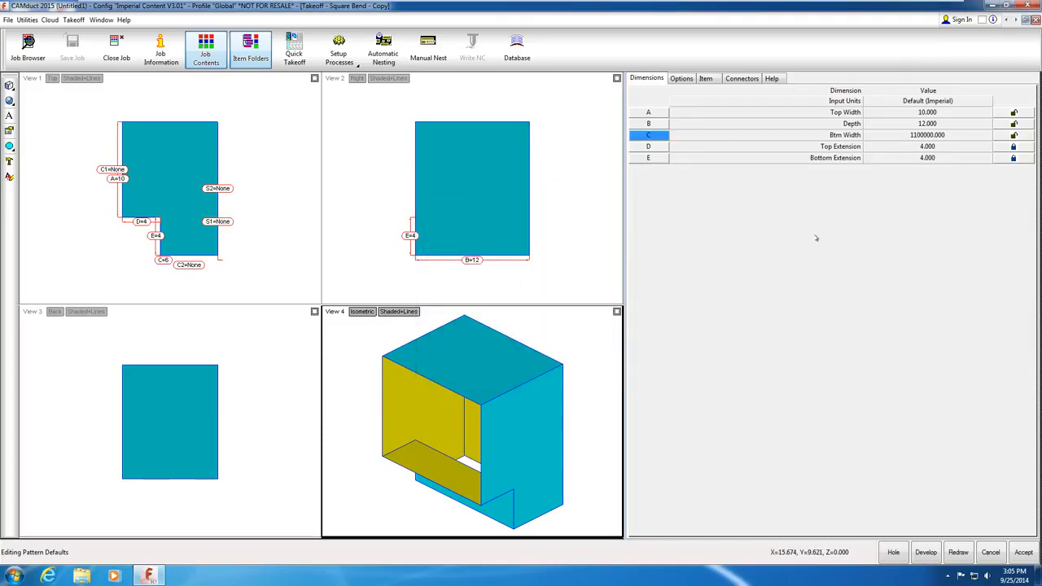
Set the Btm Width value to Calc and test the calculation with a Top Width of 33
{"action": "left_click", "coordinate": [965, 136]}
{"action": "left_click", "coordinate": [987, 136]}
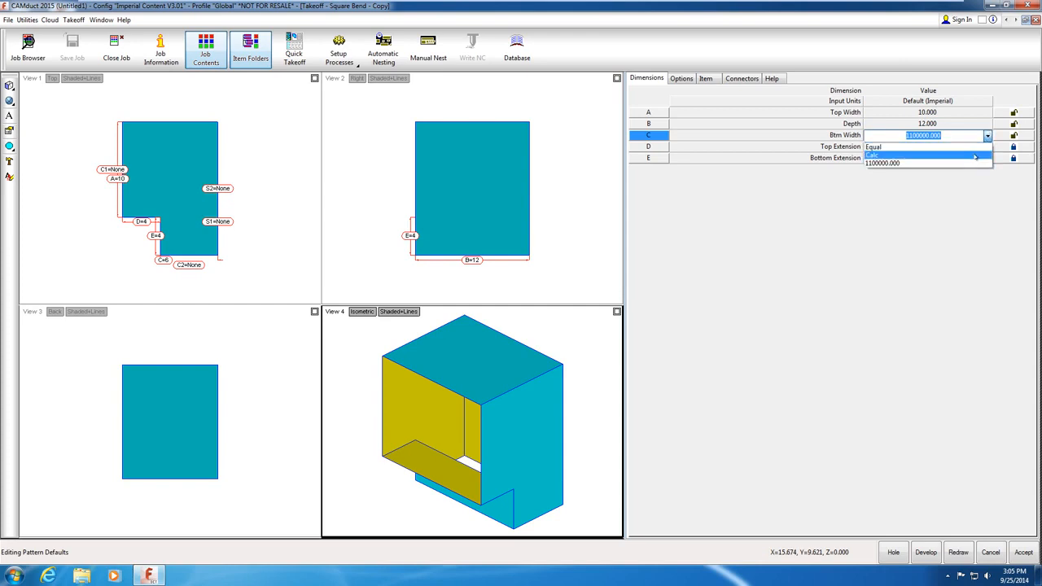
{"action": "left_click", "coordinate": [975, 156]}
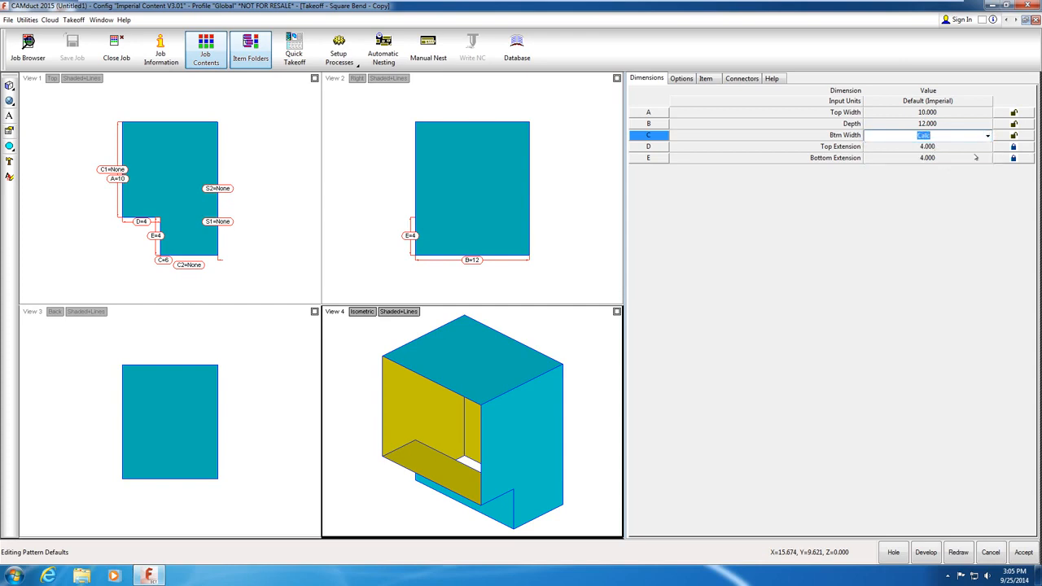
{"action": "left_click", "coordinate": [958, 115]}
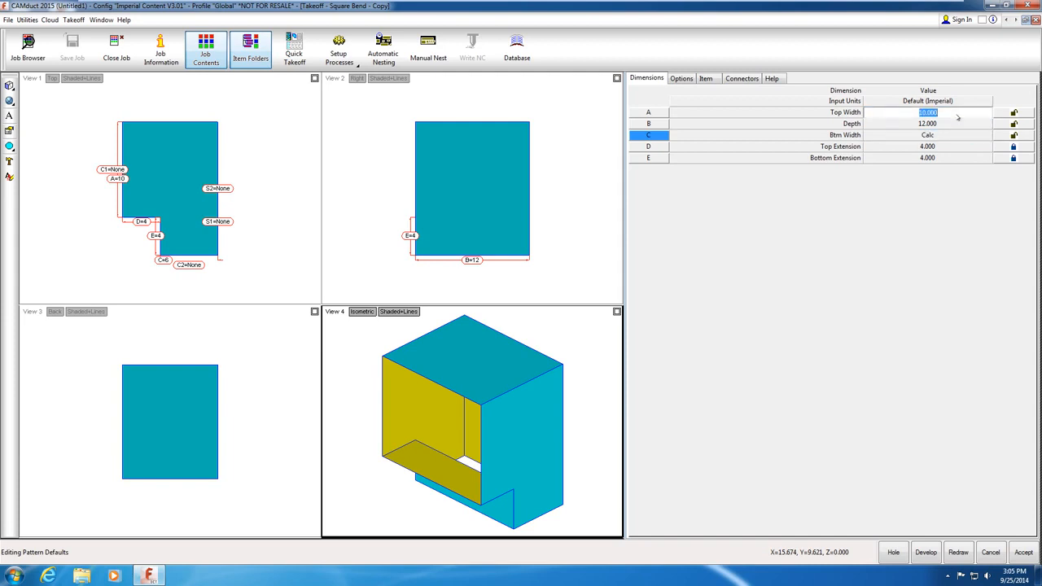
{"action": "type", "text": "33"}
{"action": "key", "text": "Return"}
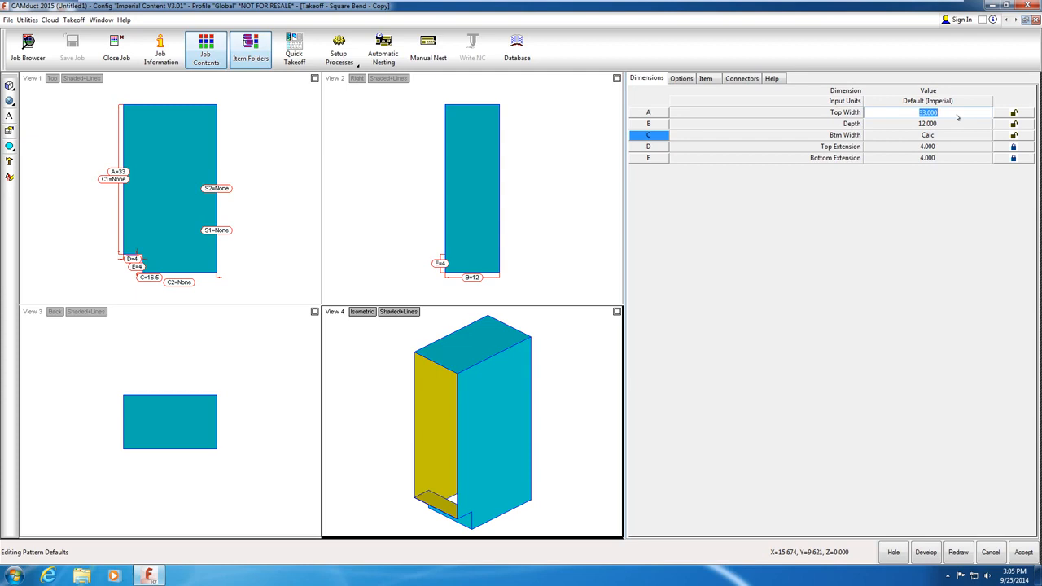
Set the item's Airturns #1 to Small DBL Vane
{"action": "left_click", "coordinate": [710, 79]}
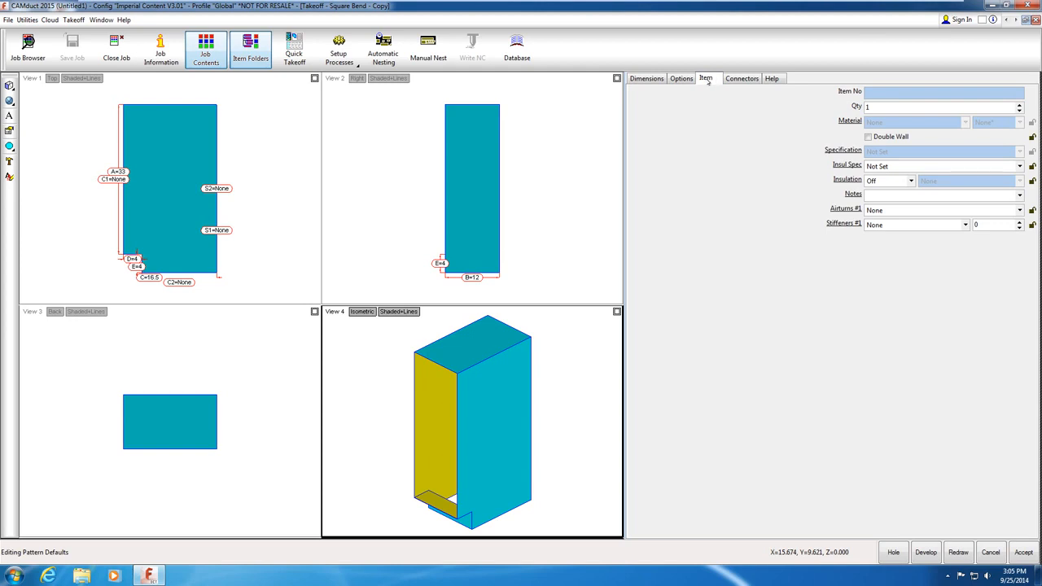
{"action": "left_click", "coordinate": [1019, 210]}
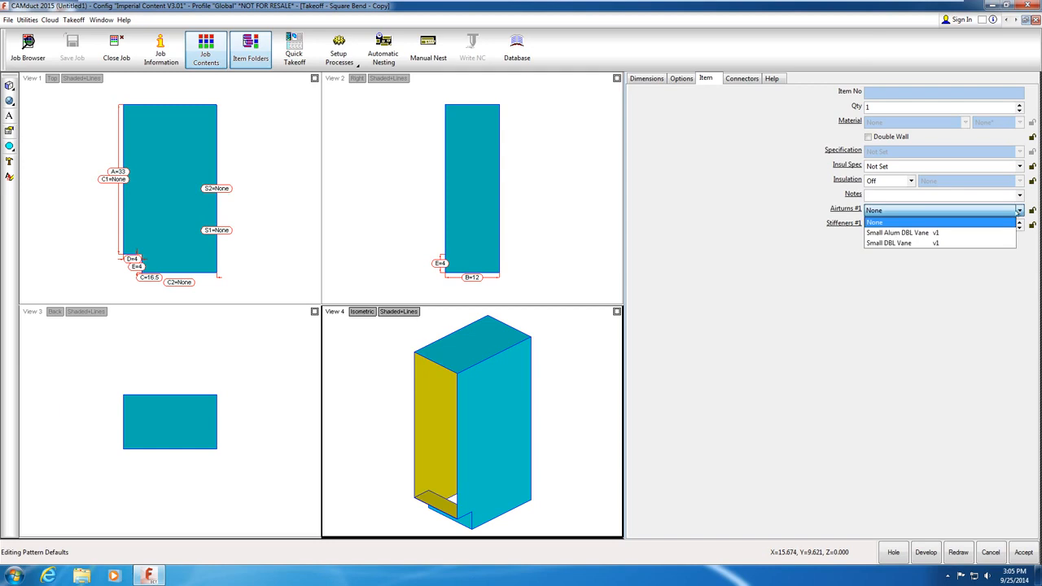
{"action": "left_click", "coordinate": [965, 243]}
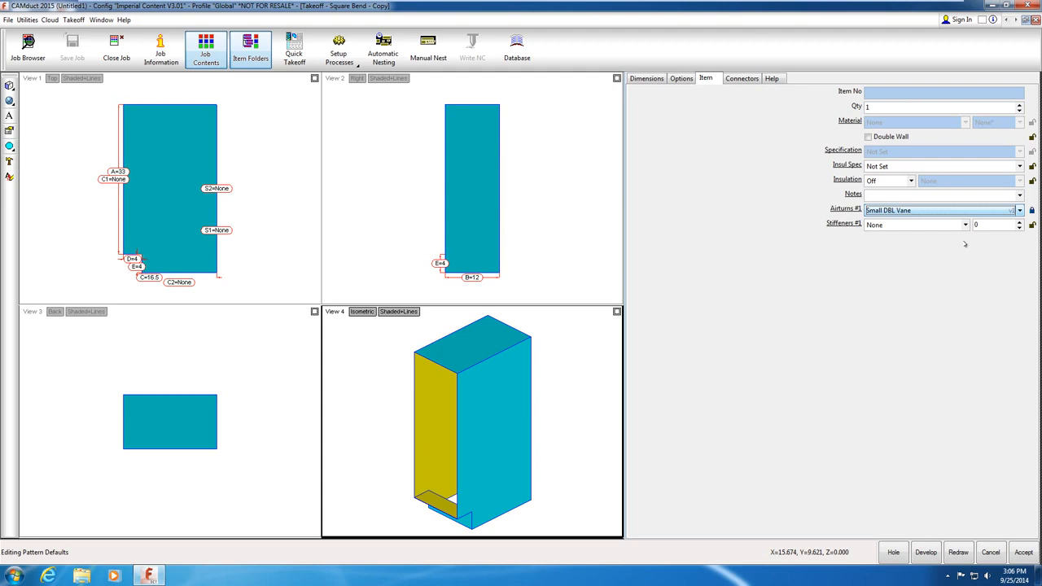
Set both connectors C1 and C2 to TDC from the Duct - Flg Connector group
{"action": "left_click", "coordinate": [742, 78]}
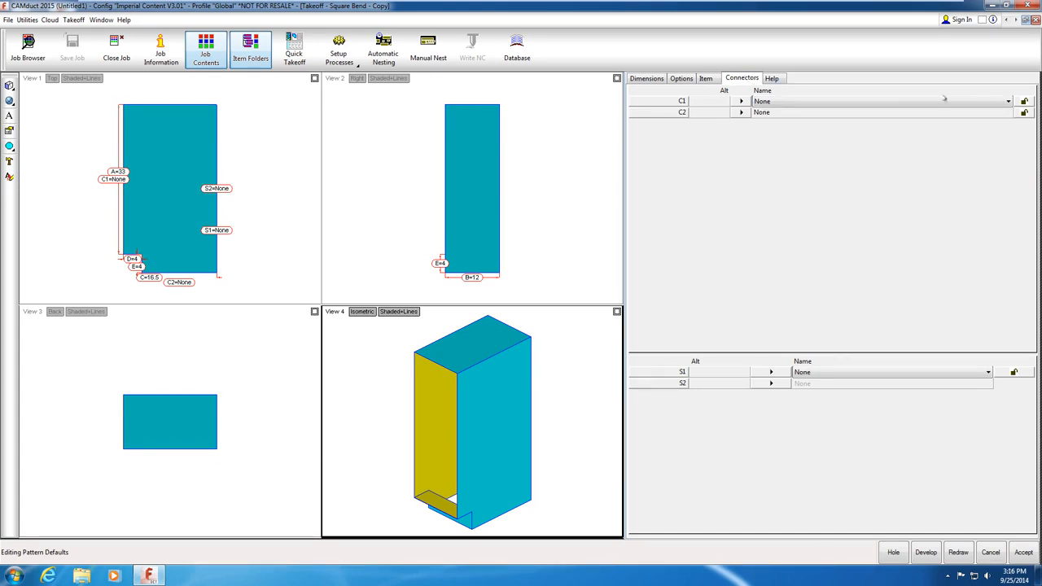
{"action": "left_click", "coordinate": [944, 101]}
{"action": "left_click", "coordinate": [1008, 101]}
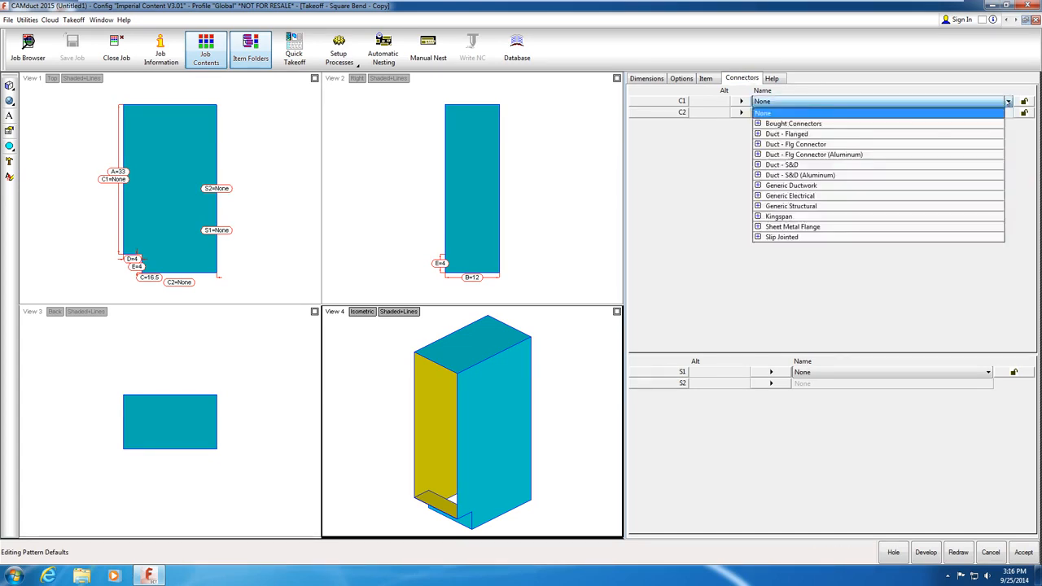
{"action": "left_click", "coordinate": [758, 144]}
{"action": "left_click", "coordinate": [790, 170]}
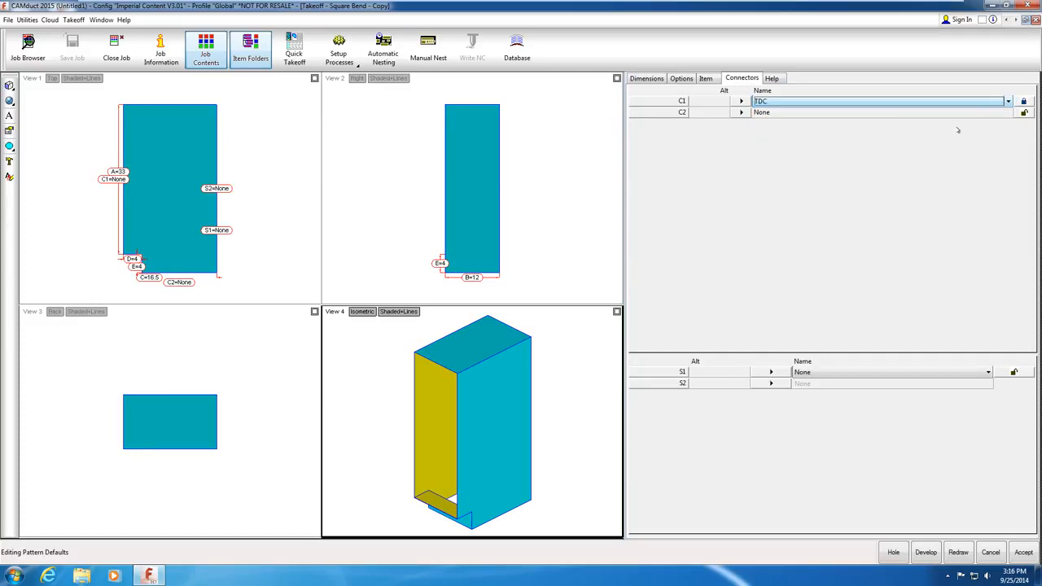
{"action": "left_click", "coordinate": [999, 112]}
{"action": "left_click", "coordinate": [1008, 112]}
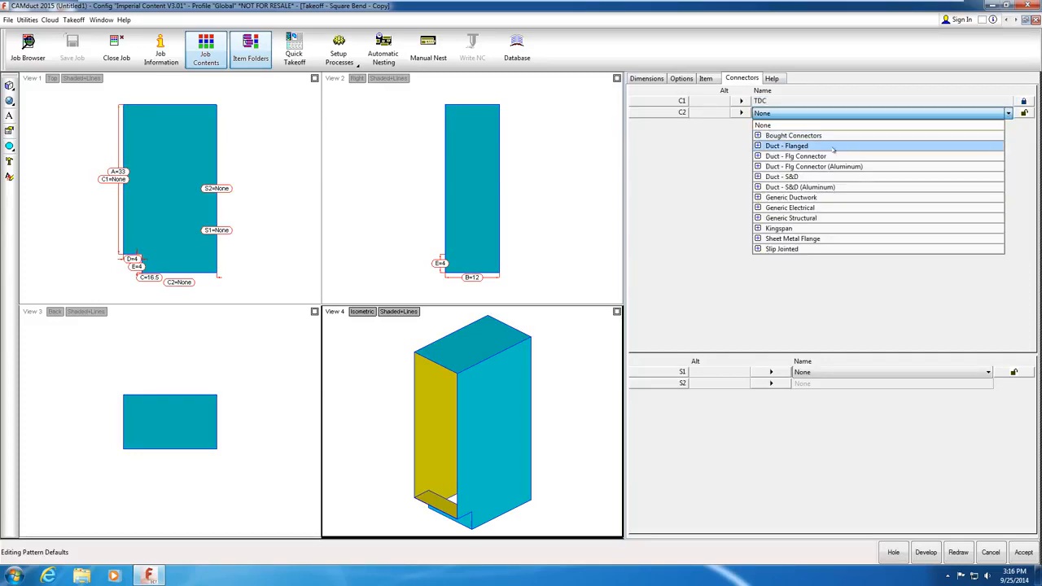
{"action": "left_click", "coordinate": [758, 155]}
{"action": "left_click", "coordinate": [782, 171]}
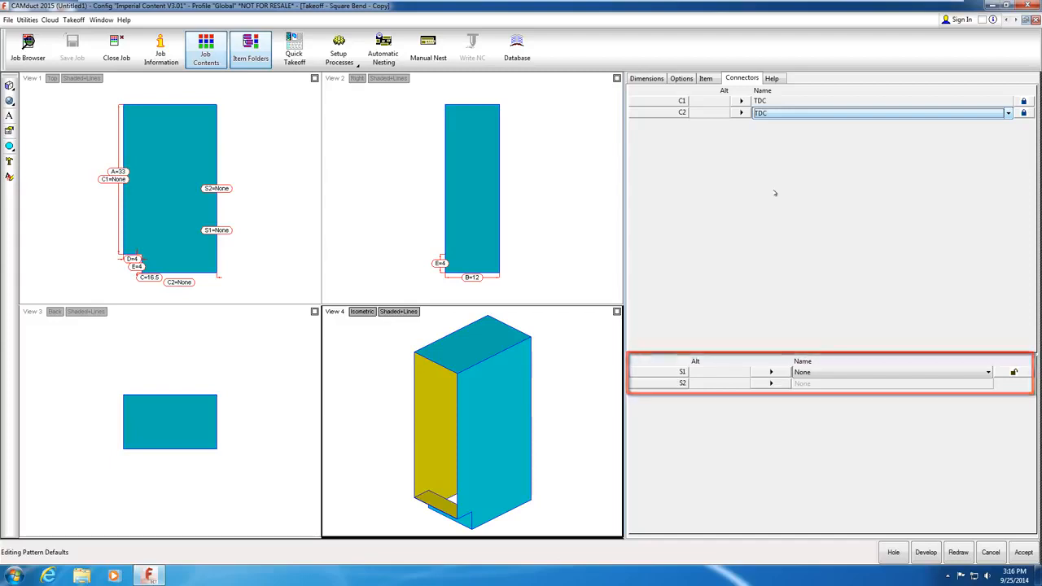
Set seam S1 to PITTS-S, redraw the fitting and accept the pattern defaults
{"action": "left_click", "coordinate": [987, 372]}
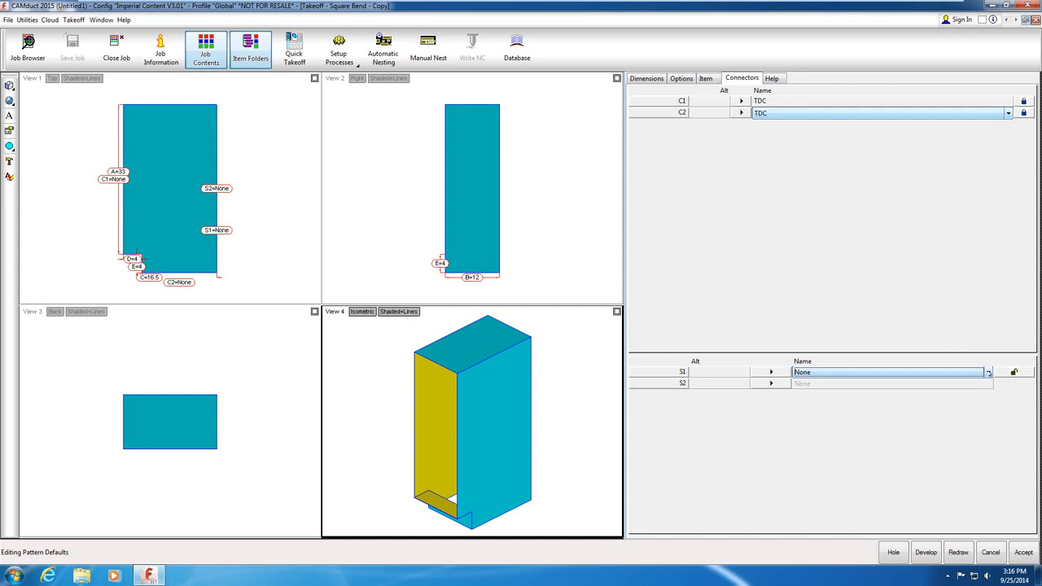
{"action": "left_click", "coordinate": [799, 394]}
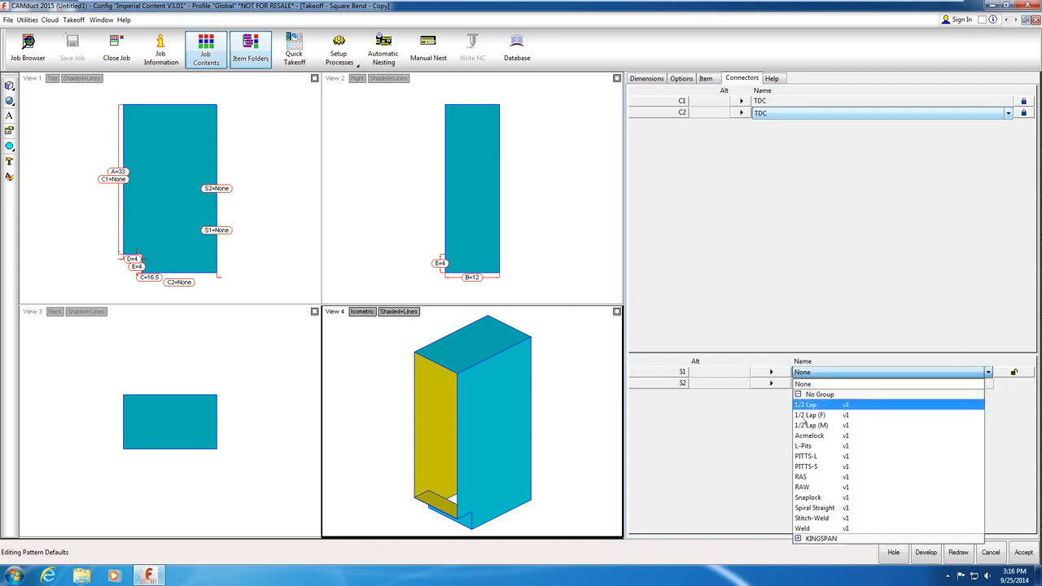
{"action": "left_click", "coordinate": [825, 468]}
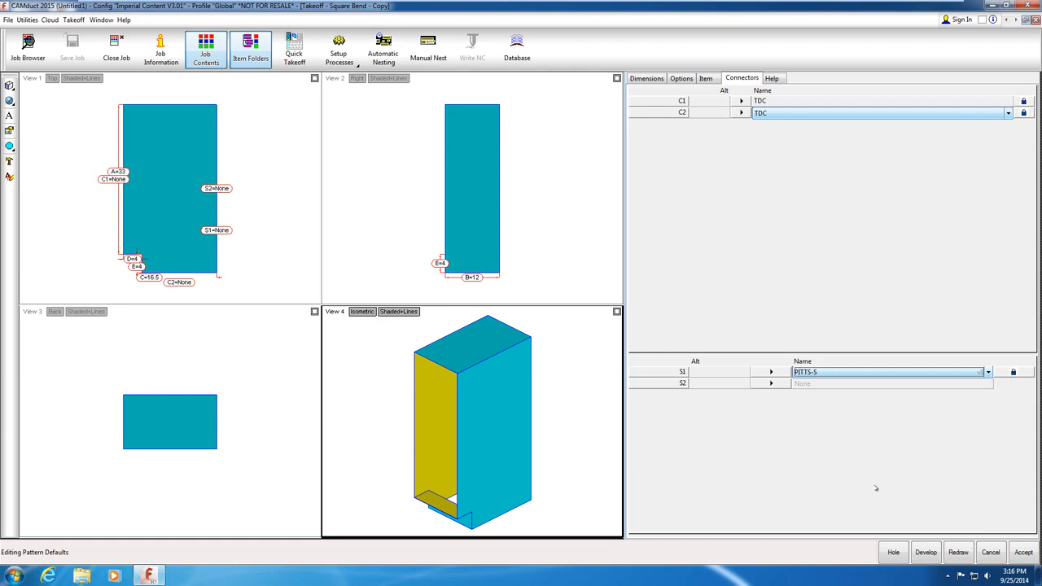
{"action": "left_click", "coordinate": [958, 552]}
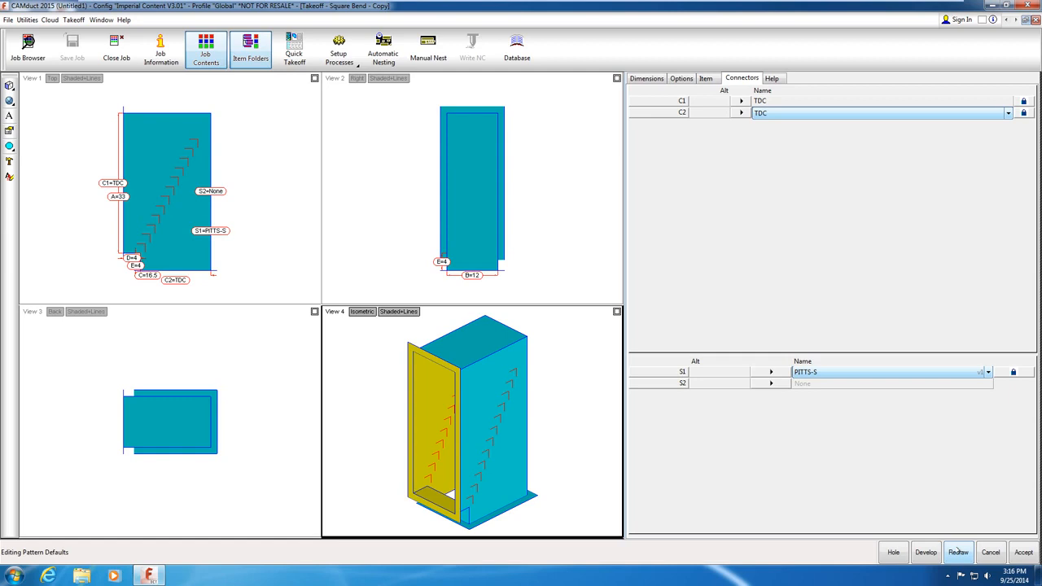
{"action": "left_click", "coordinate": [1023, 552]}
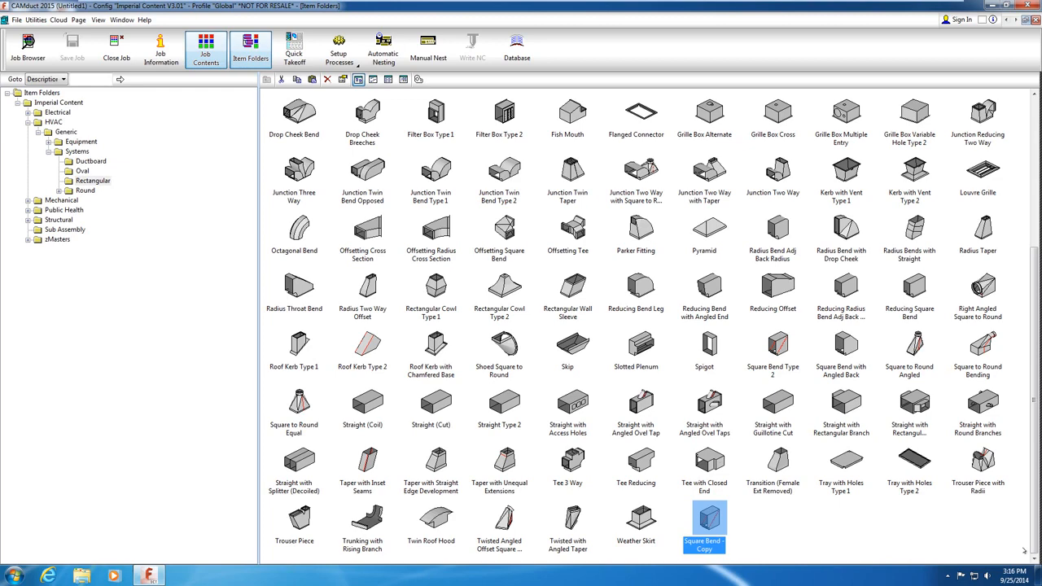
Add the Square Bend - Copy fitting to the job with a Top Width of 47
{"action": "double_click", "coordinate": [708, 521]}
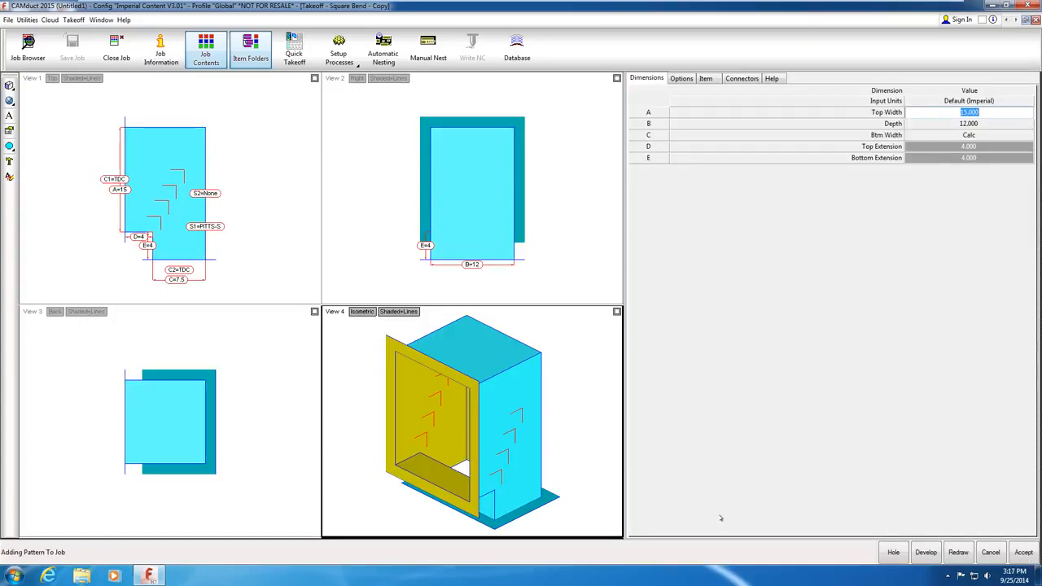
{"action": "type", "text": "47"}
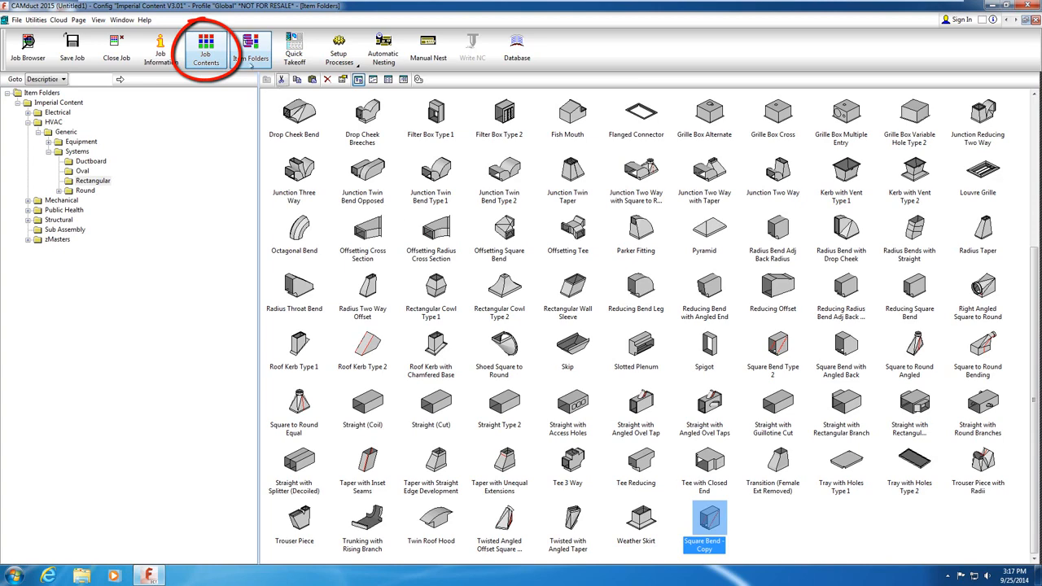
Review the added square bend's manufacturing settings, connectors, seams and dimensions in its item properties from the job contents
{"action": "left_click", "coordinate": [215, 51]}
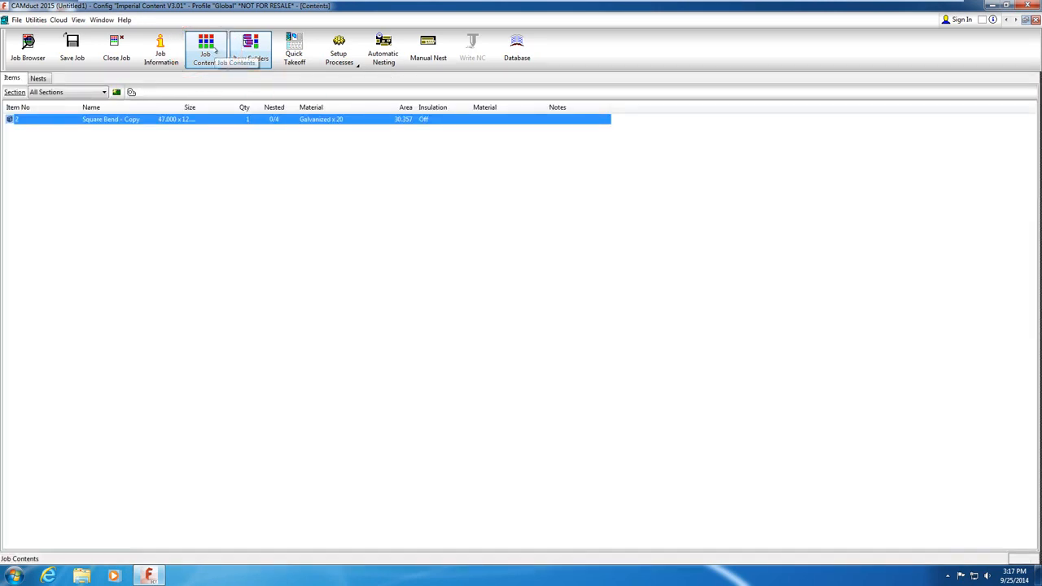
{"action": "right_click", "coordinate": [206, 121]}
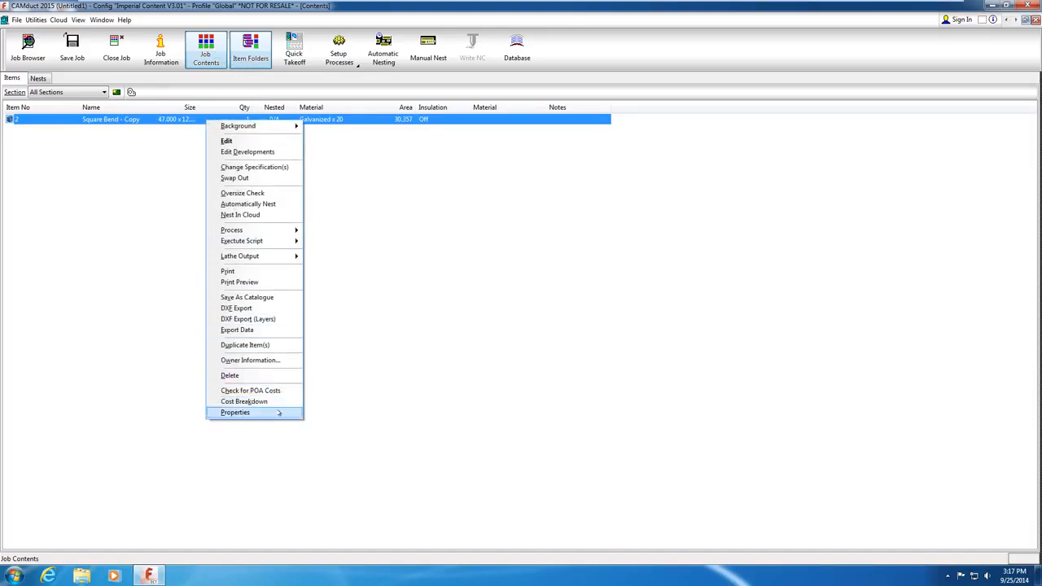
{"action": "left_click", "coordinate": [282, 412]}
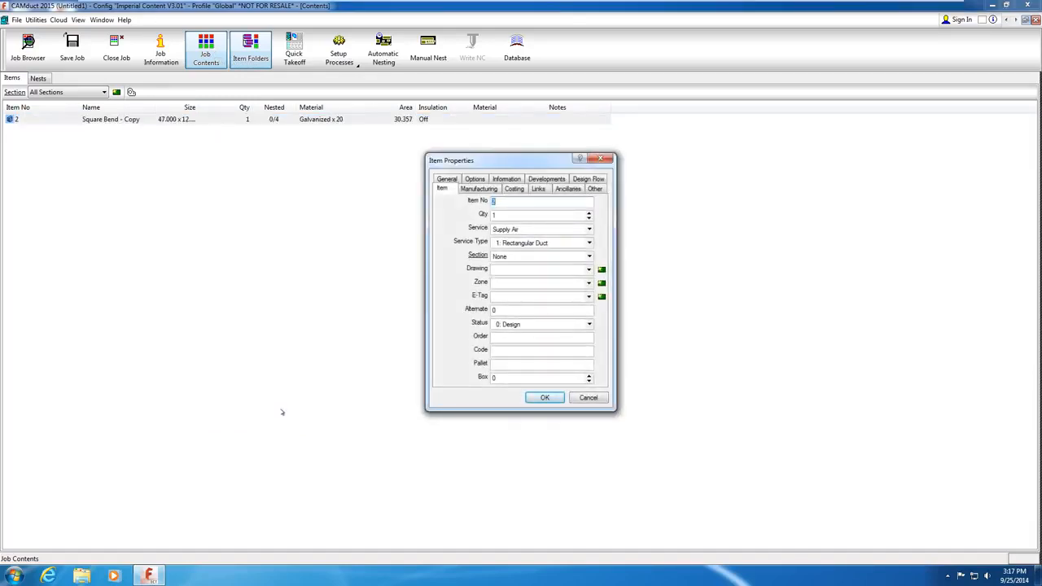
{"action": "left_click", "coordinate": [472, 189]}
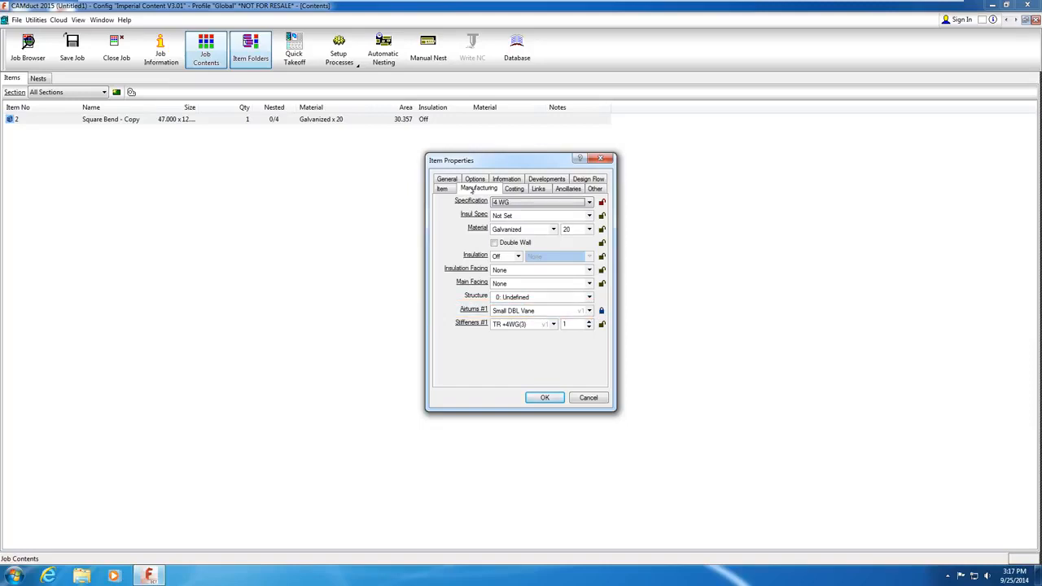
{"action": "left_click", "coordinate": [595, 188]}
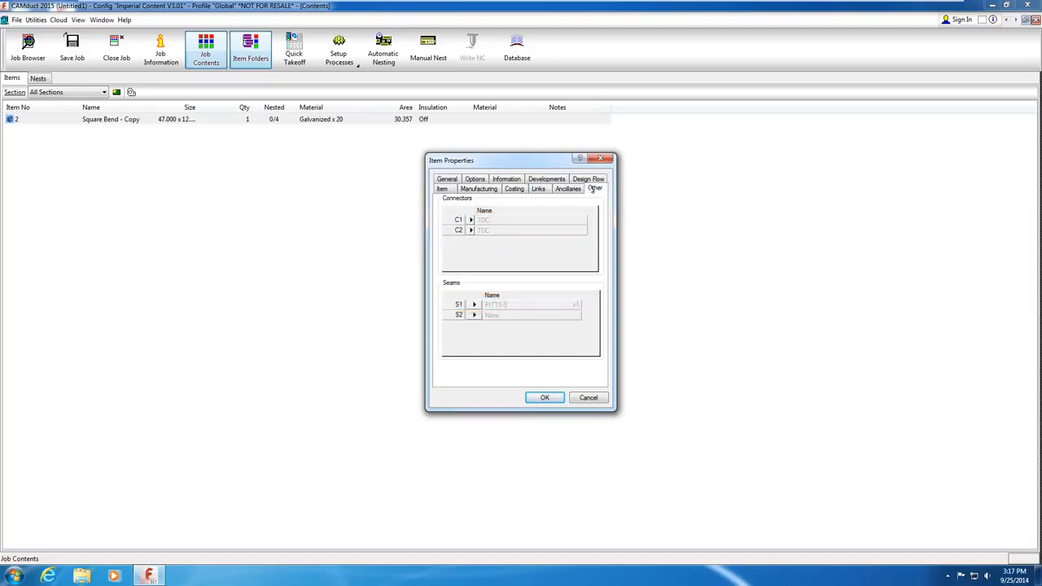
{"action": "left_click", "coordinate": [518, 180]}
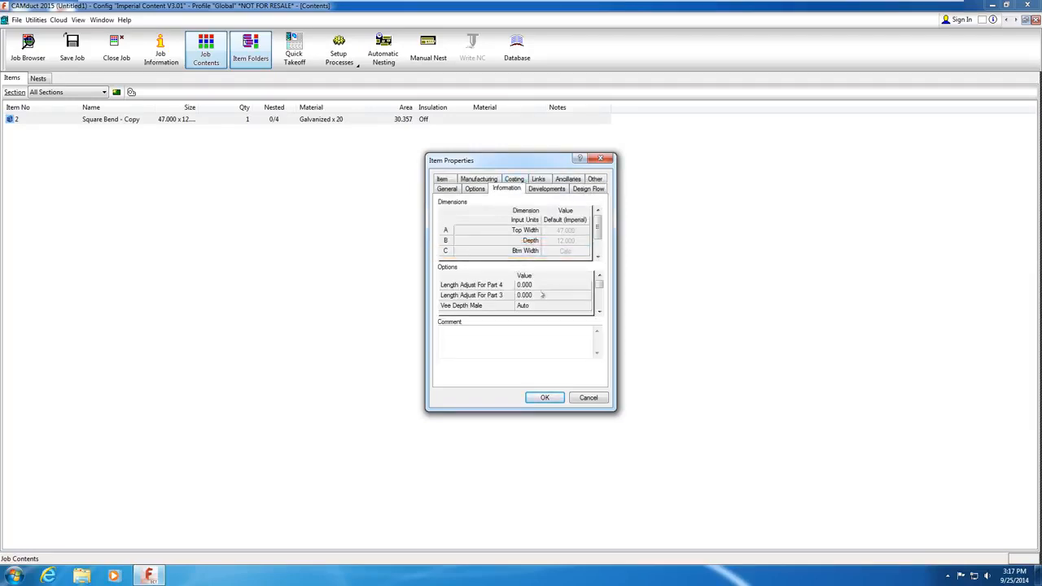
{"action": "left_click", "coordinate": [587, 397]}
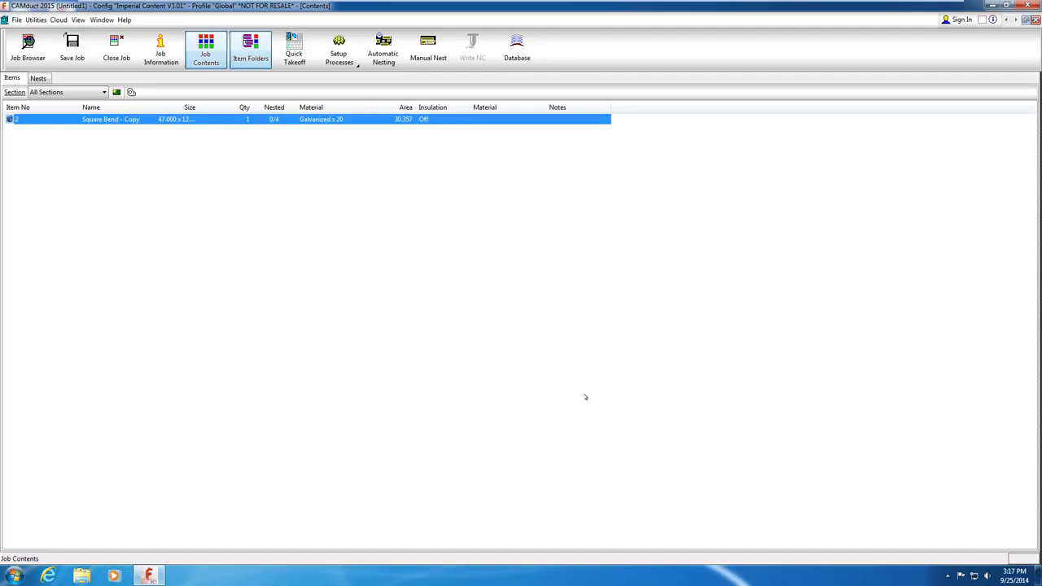
Close the job without saving and discard all its changes
{"action": "left_click", "coordinate": [117, 49]}
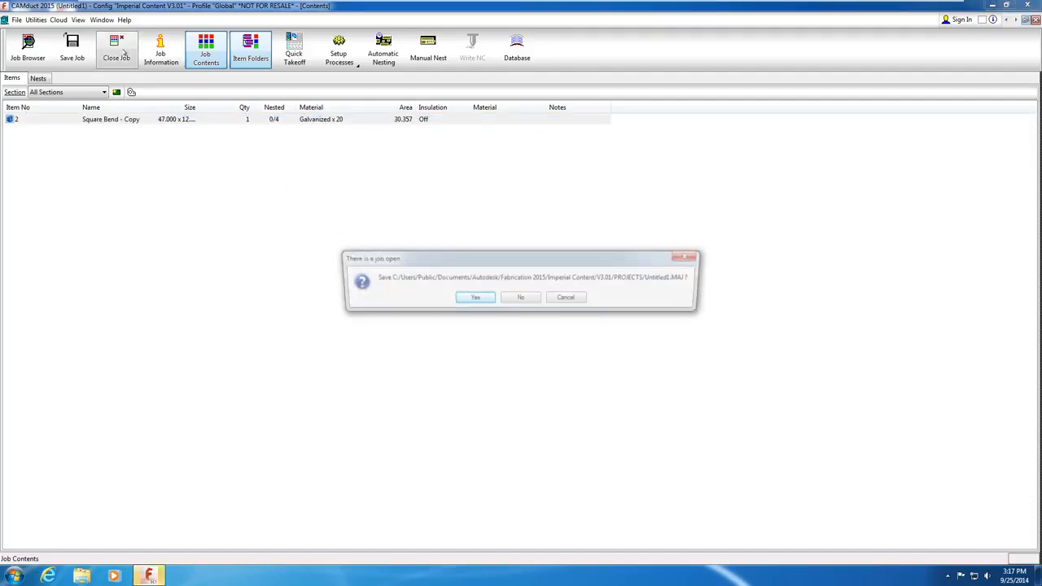
{"action": "left_click", "coordinate": [518, 299]}
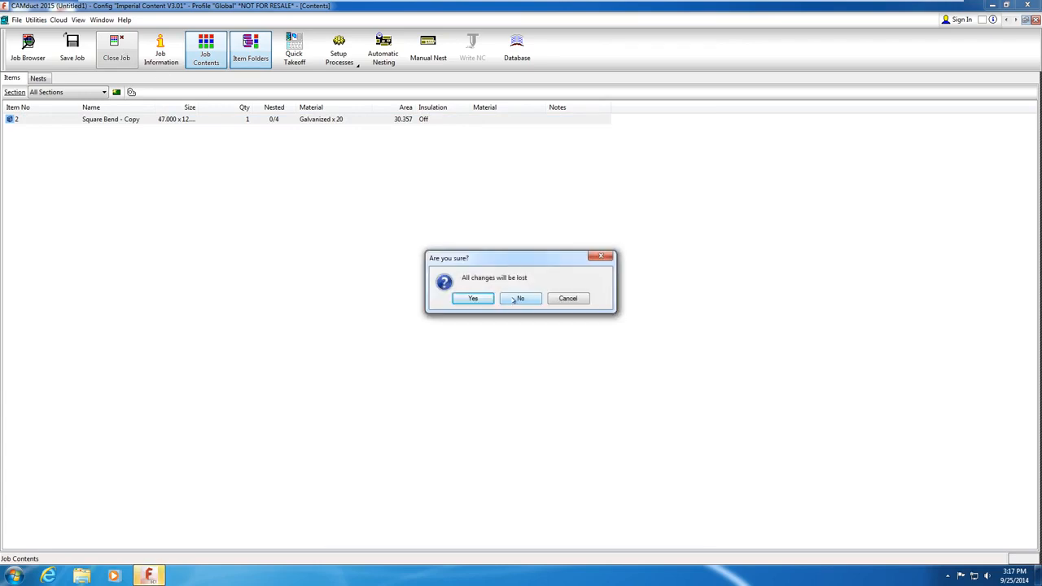
{"action": "left_click", "coordinate": [485, 301]}
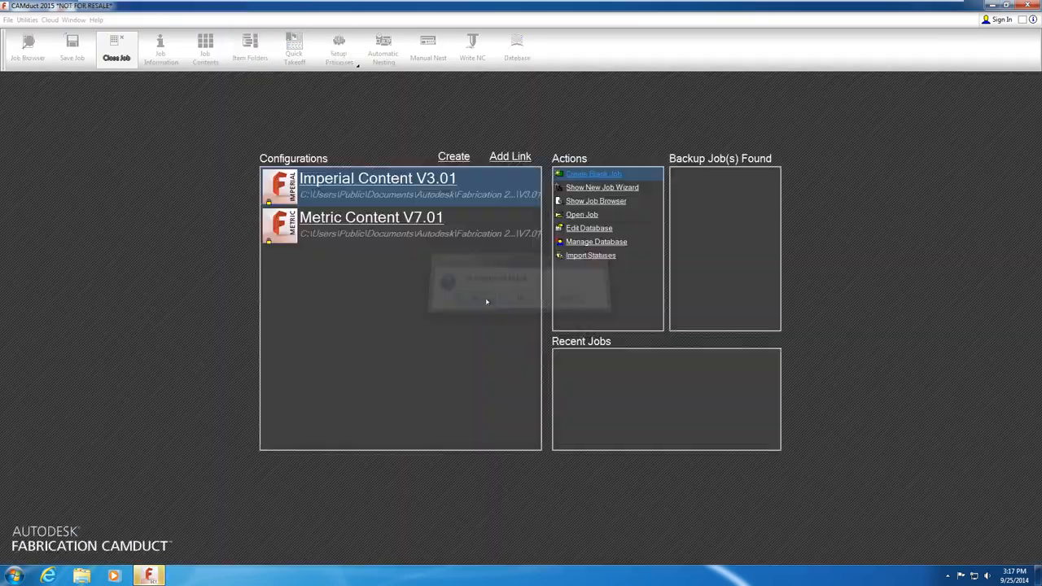